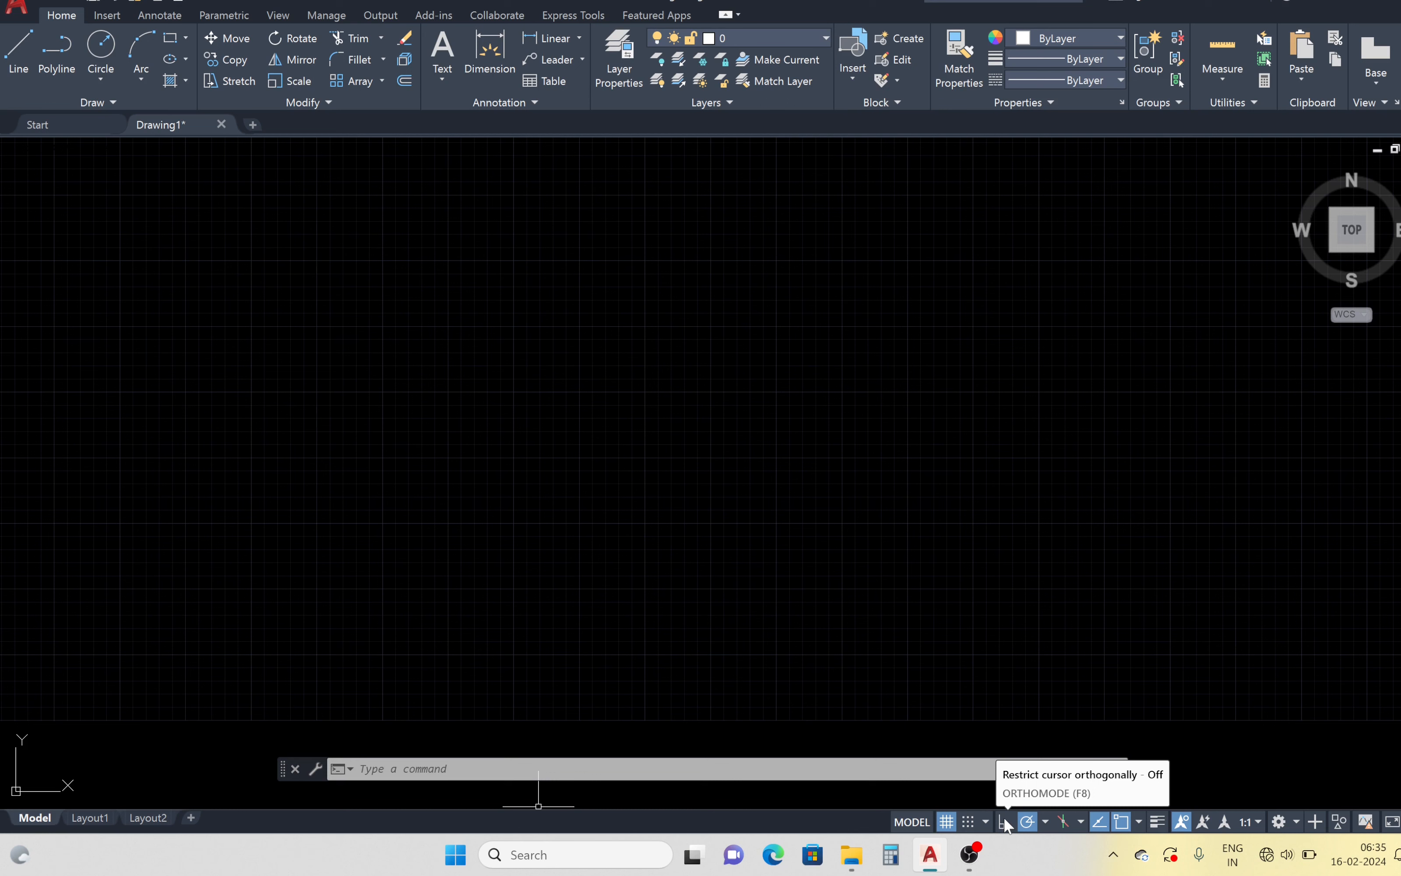
Turn on Ortho mode and draw a closed four-sided outline with two vertical sides, a horizontal base and a sloping top edge.
left_click(1004, 818)
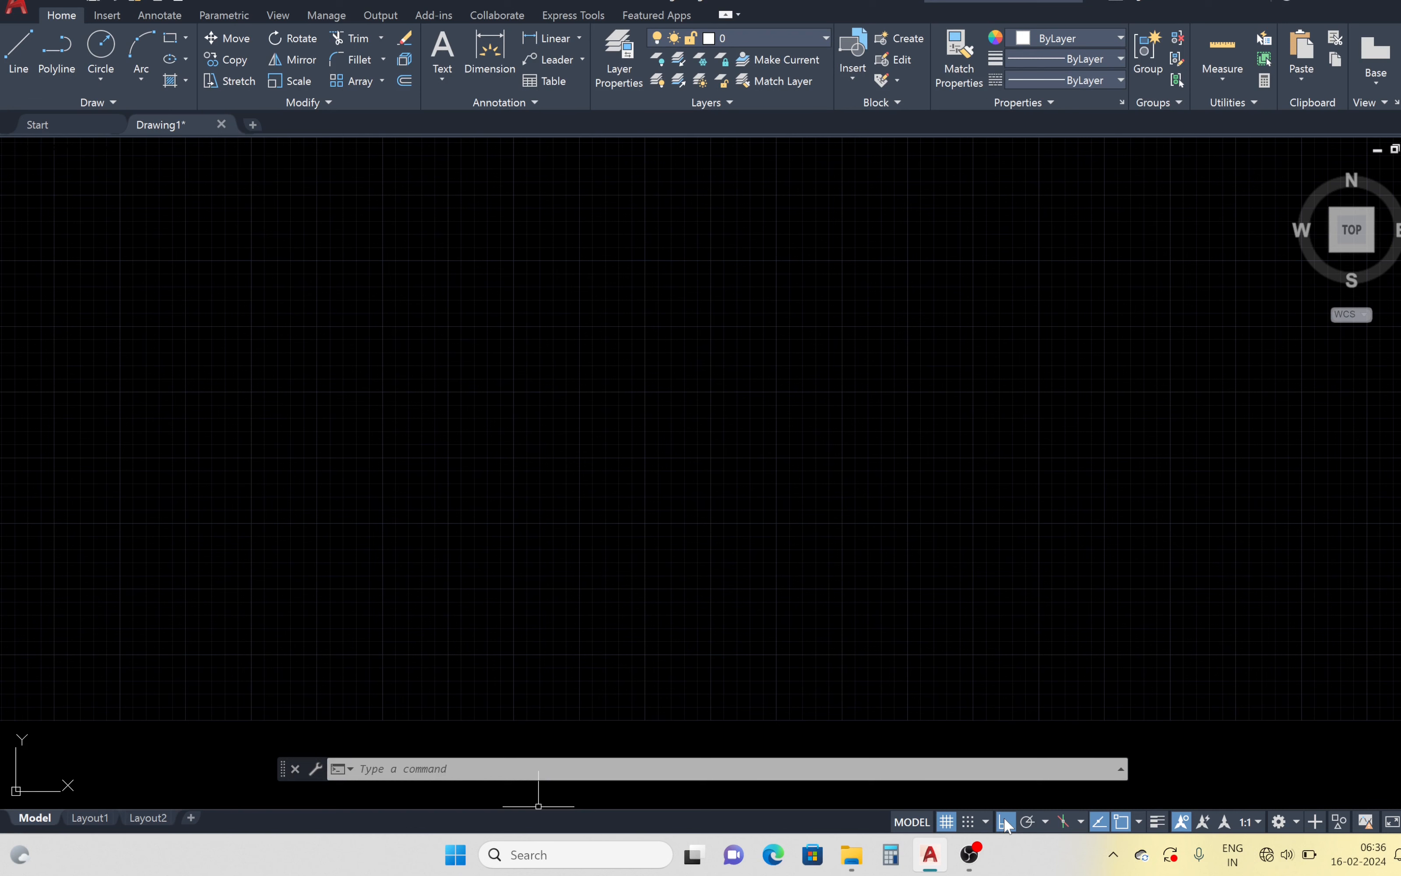
left_click(1006, 821)
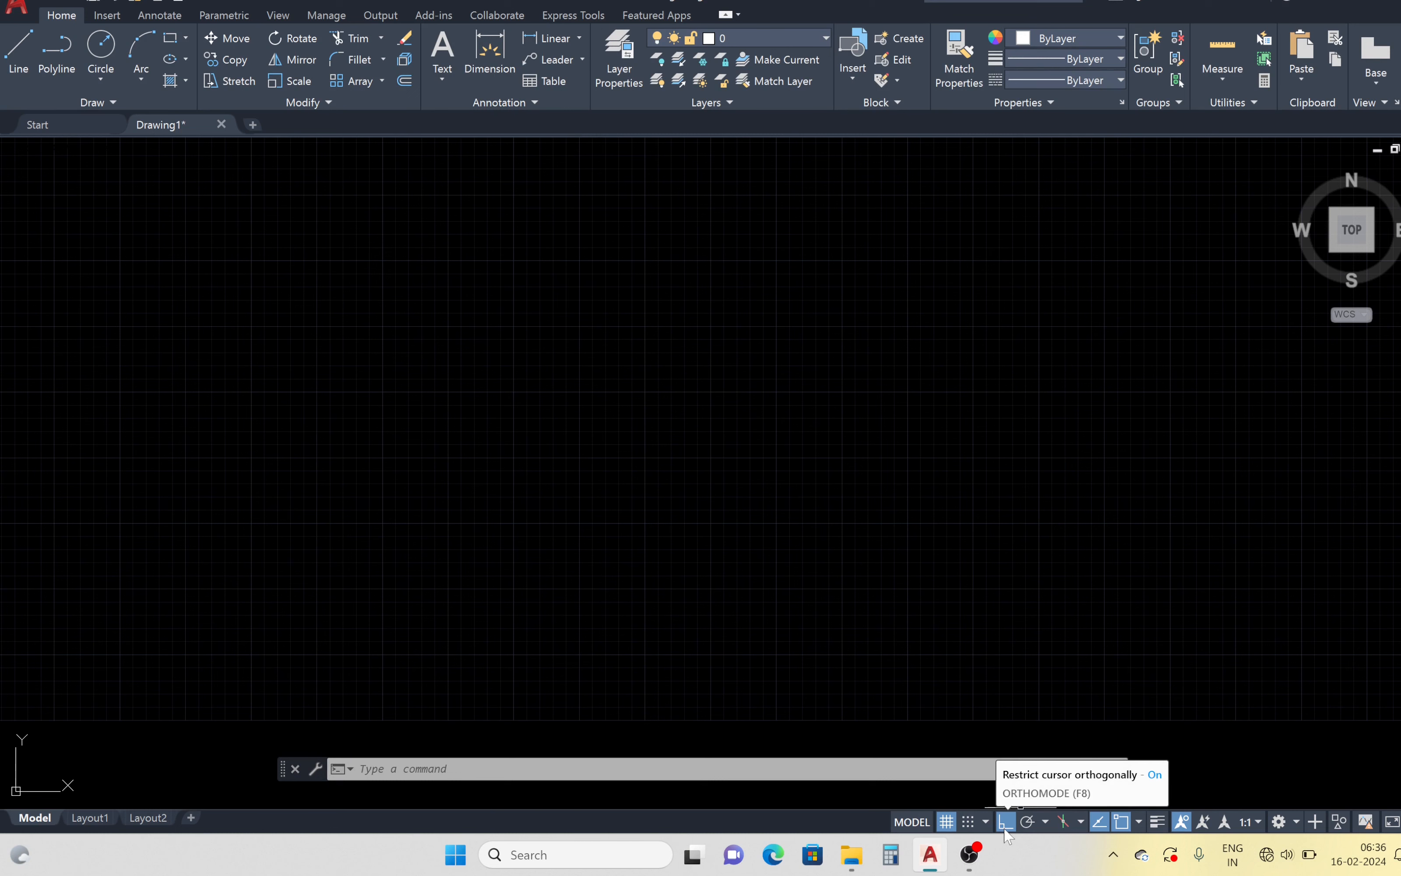
left_click(19, 69)
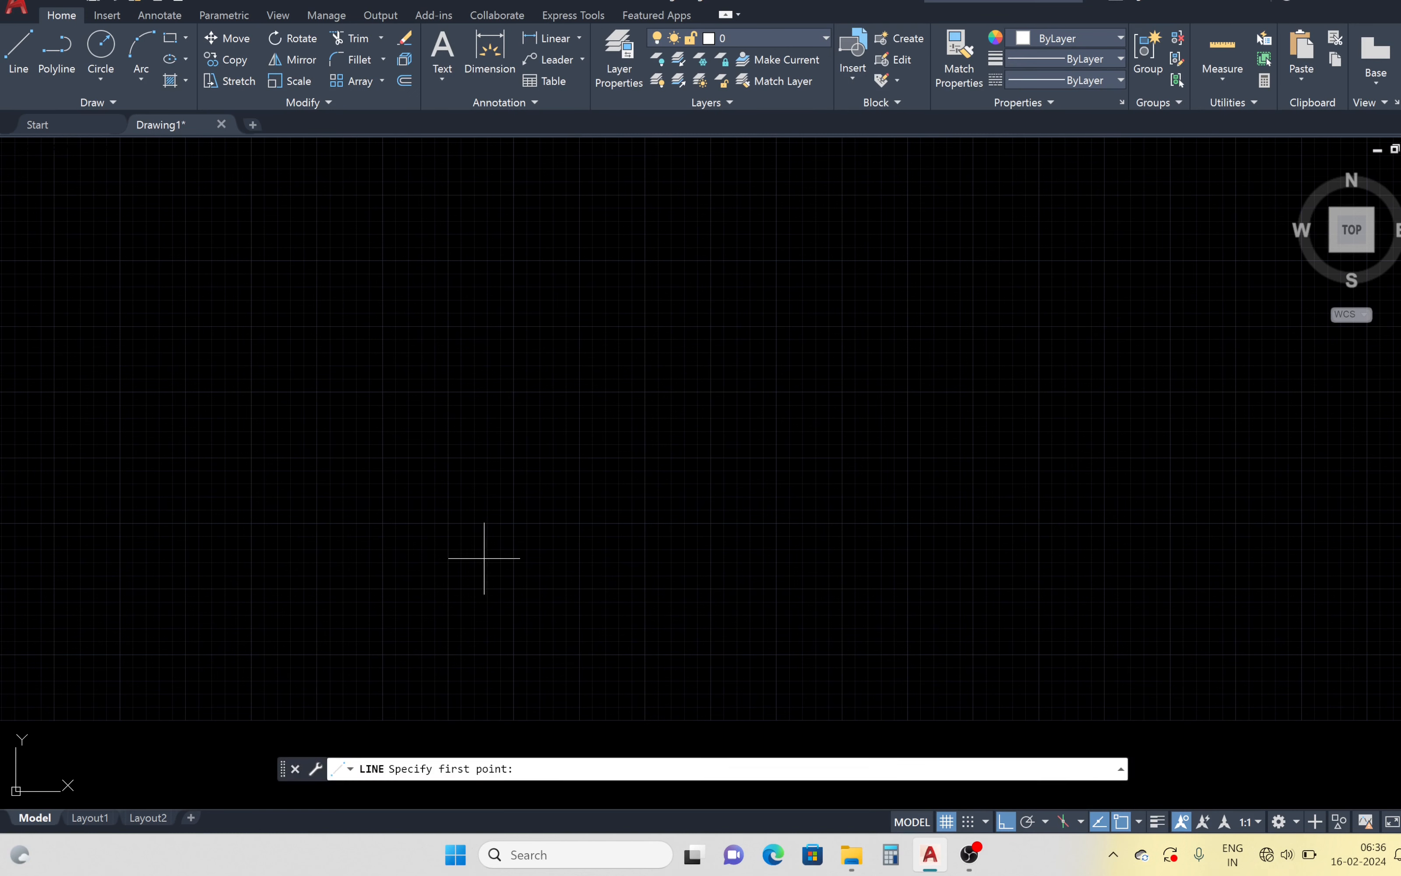
left_click(516, 389)
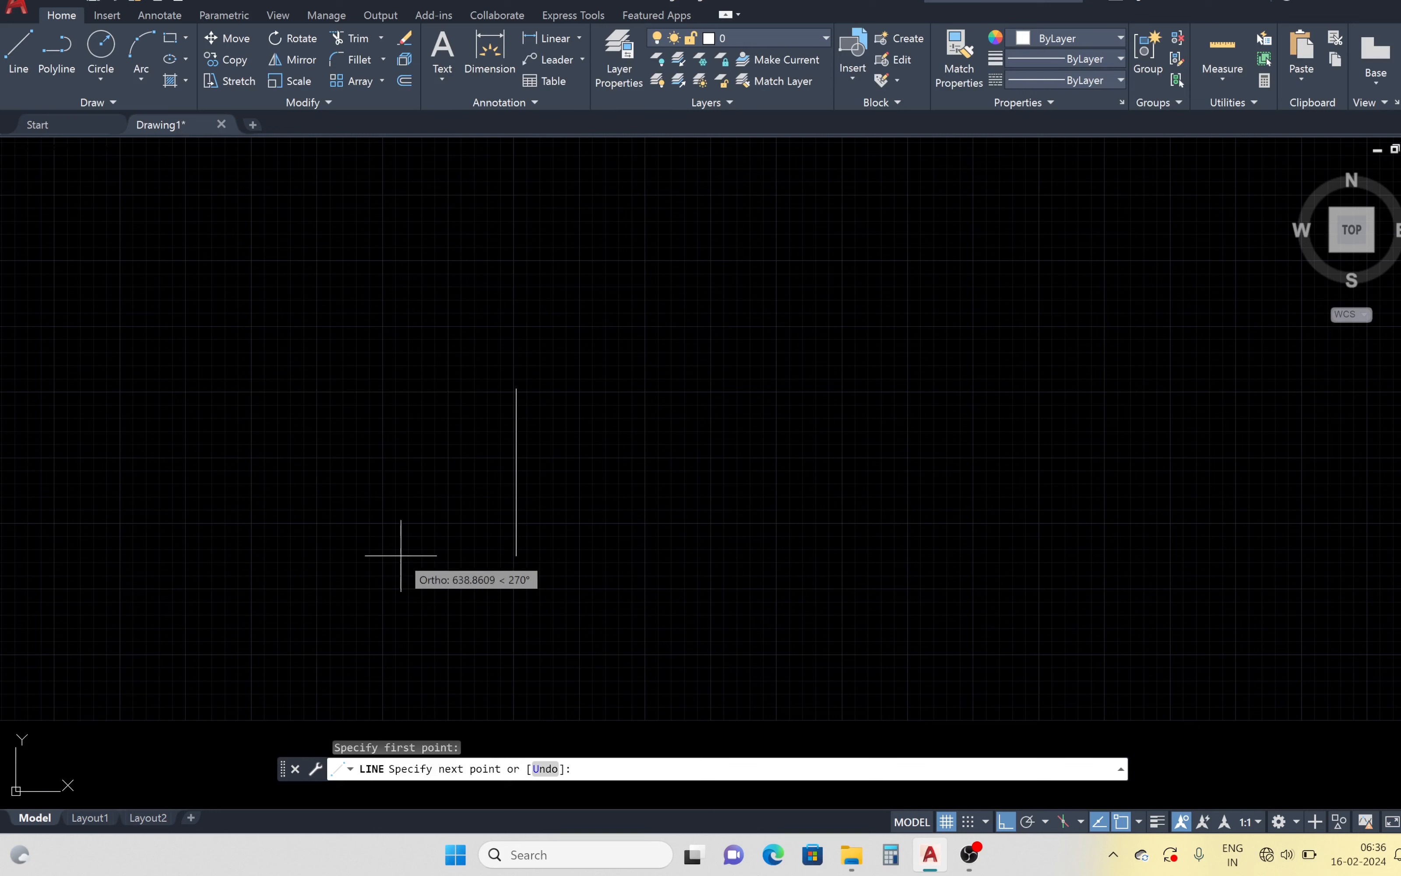
left_click(386, 569)
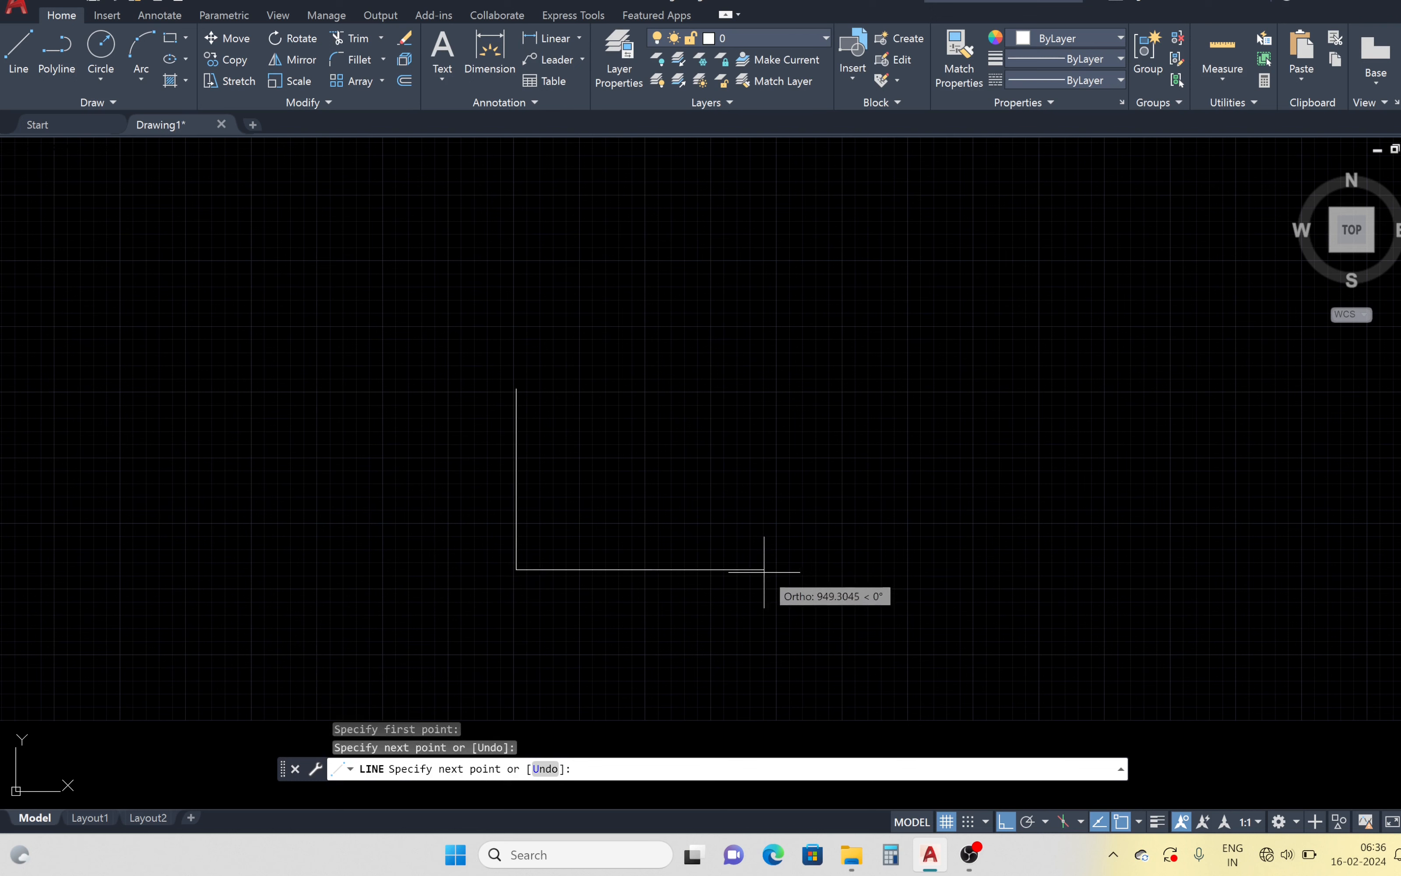
left_click(768, 460)
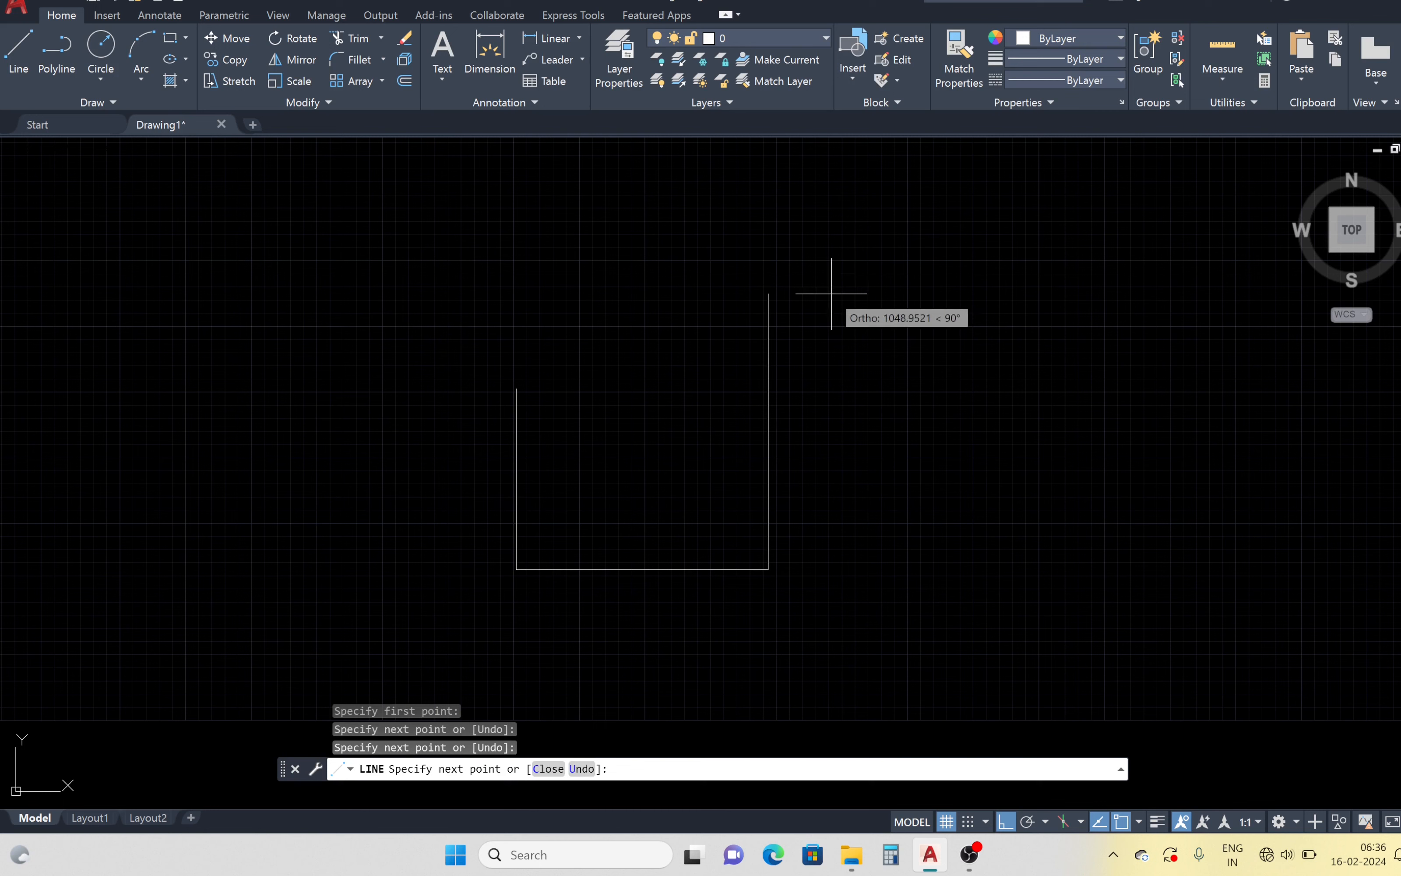
left_click(828, 221)
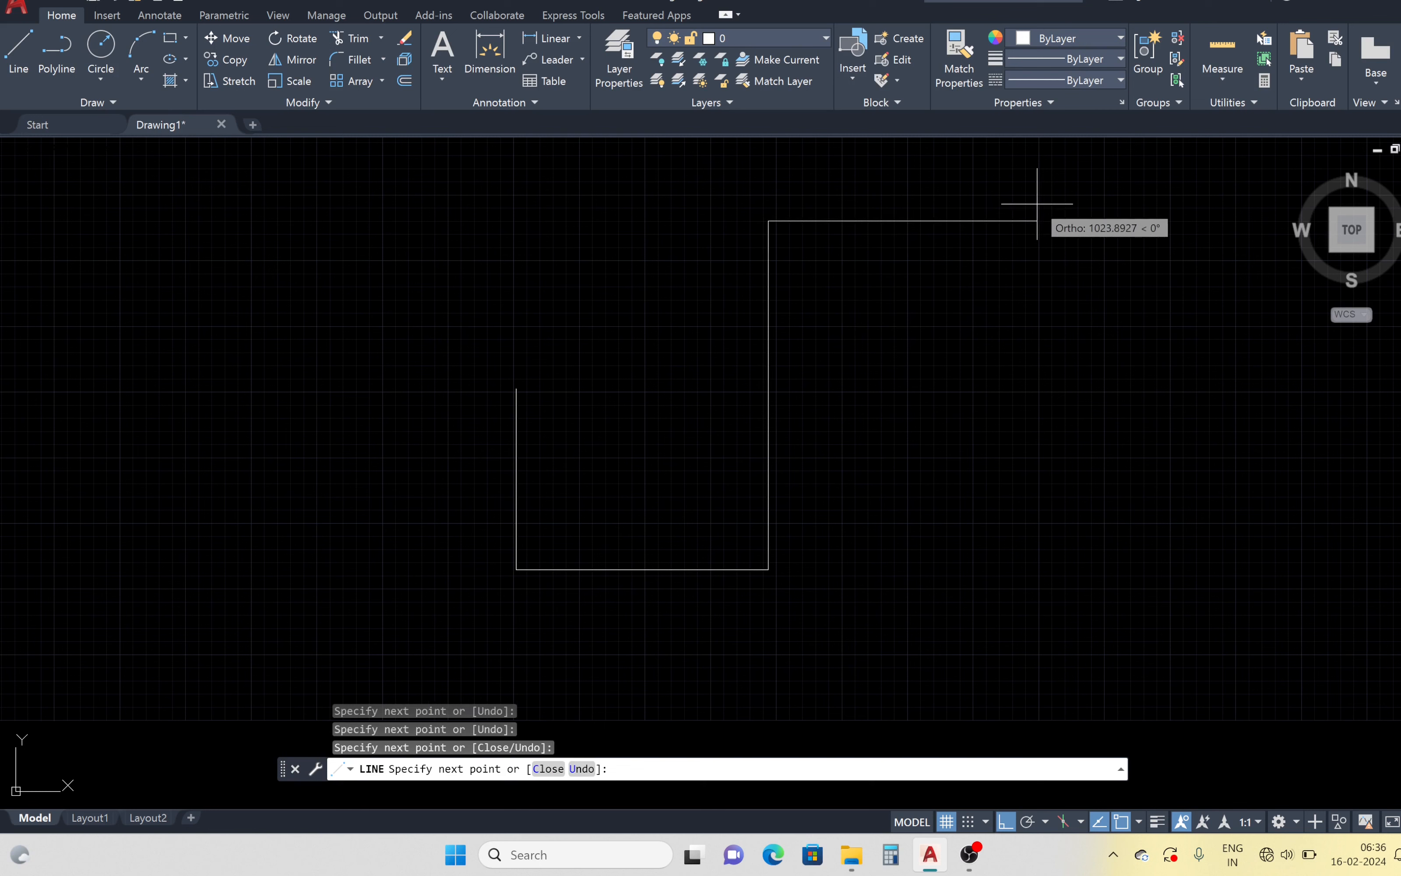
left_click(1075, 198)
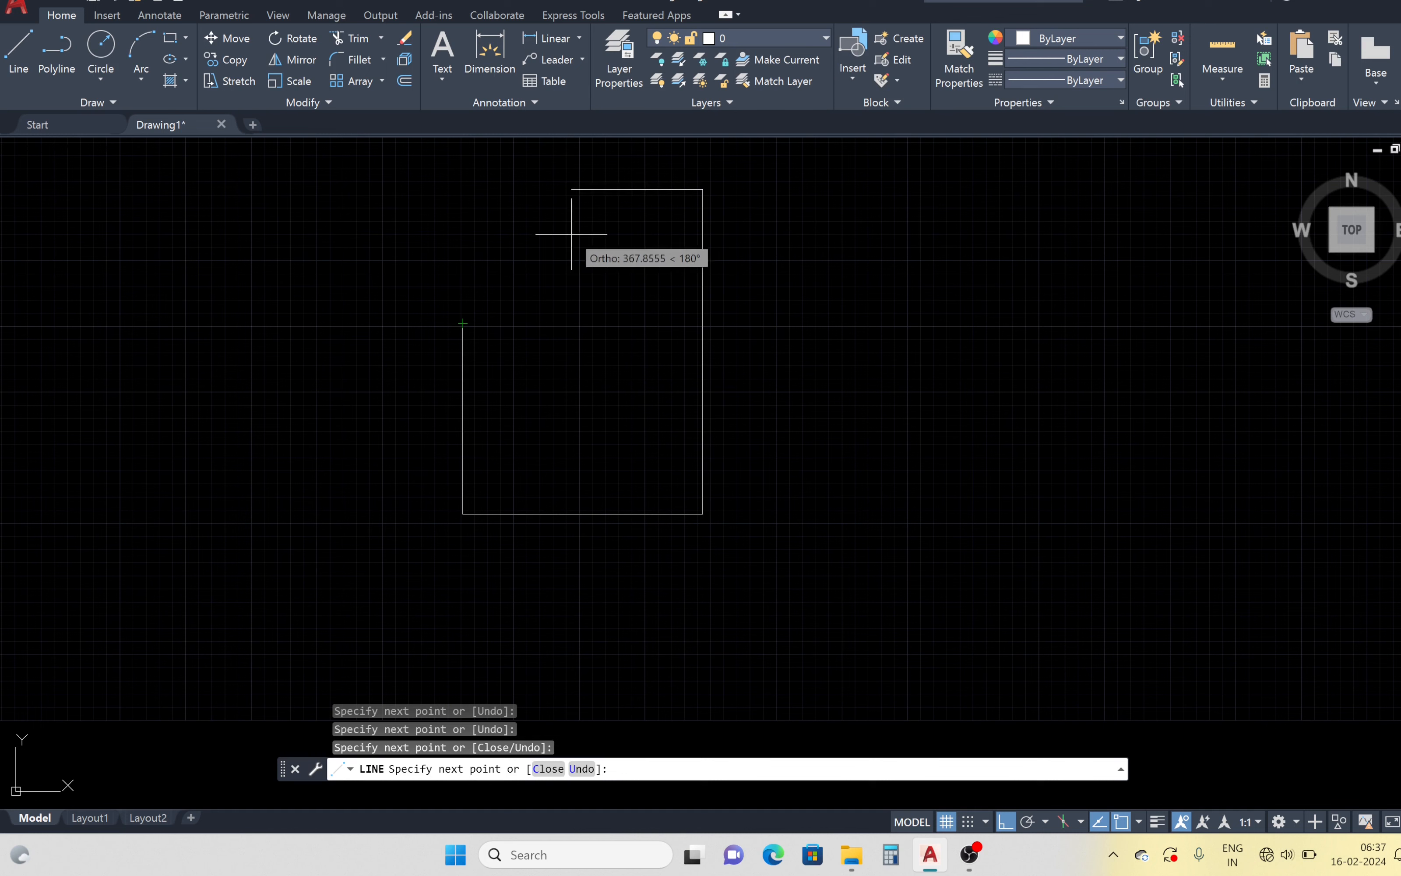
left_click(465, 261)
left_click(463, 323)
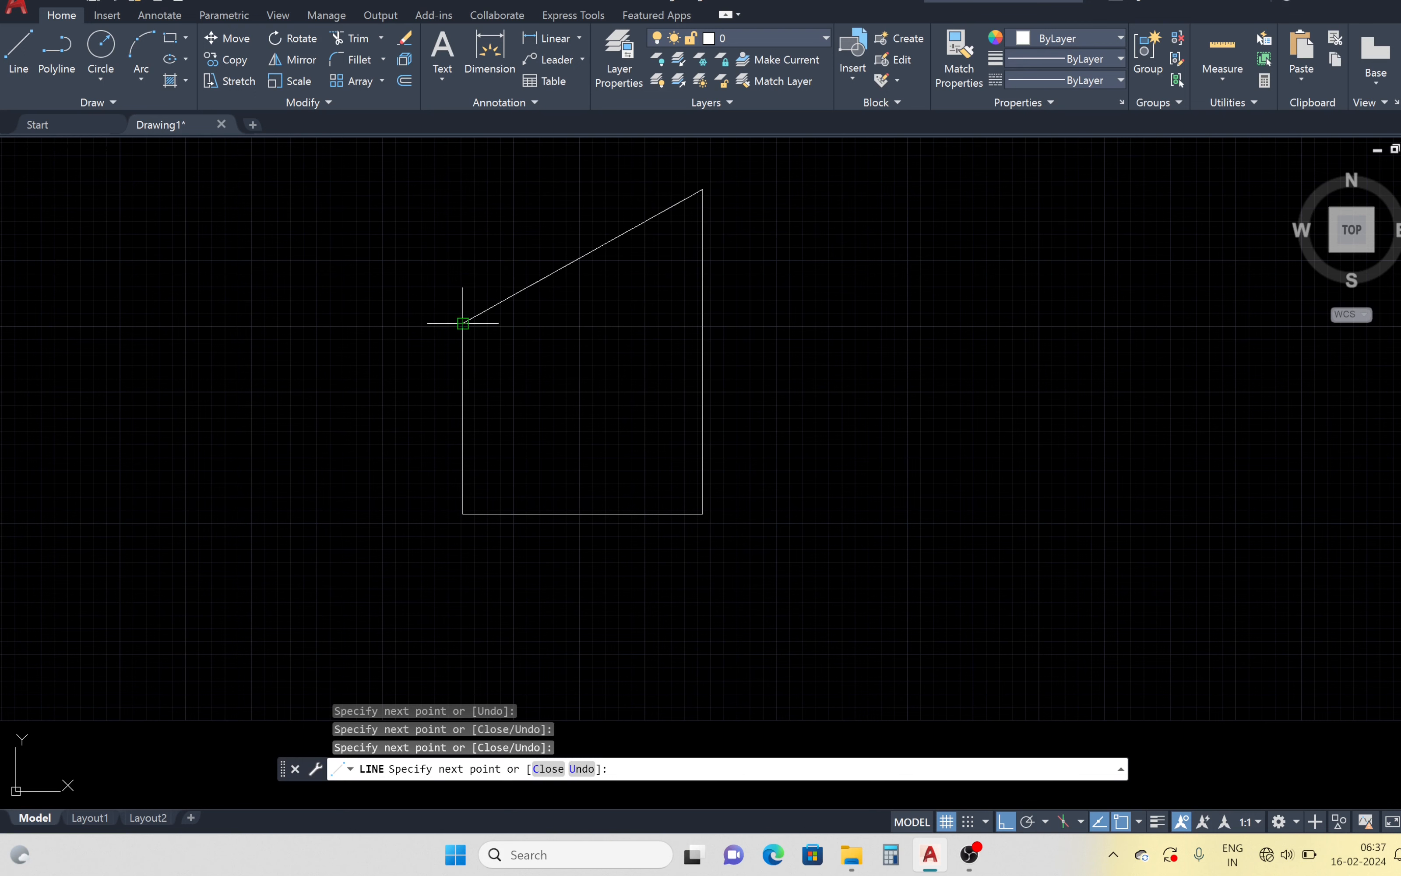
key("Escape")
key("Escape")
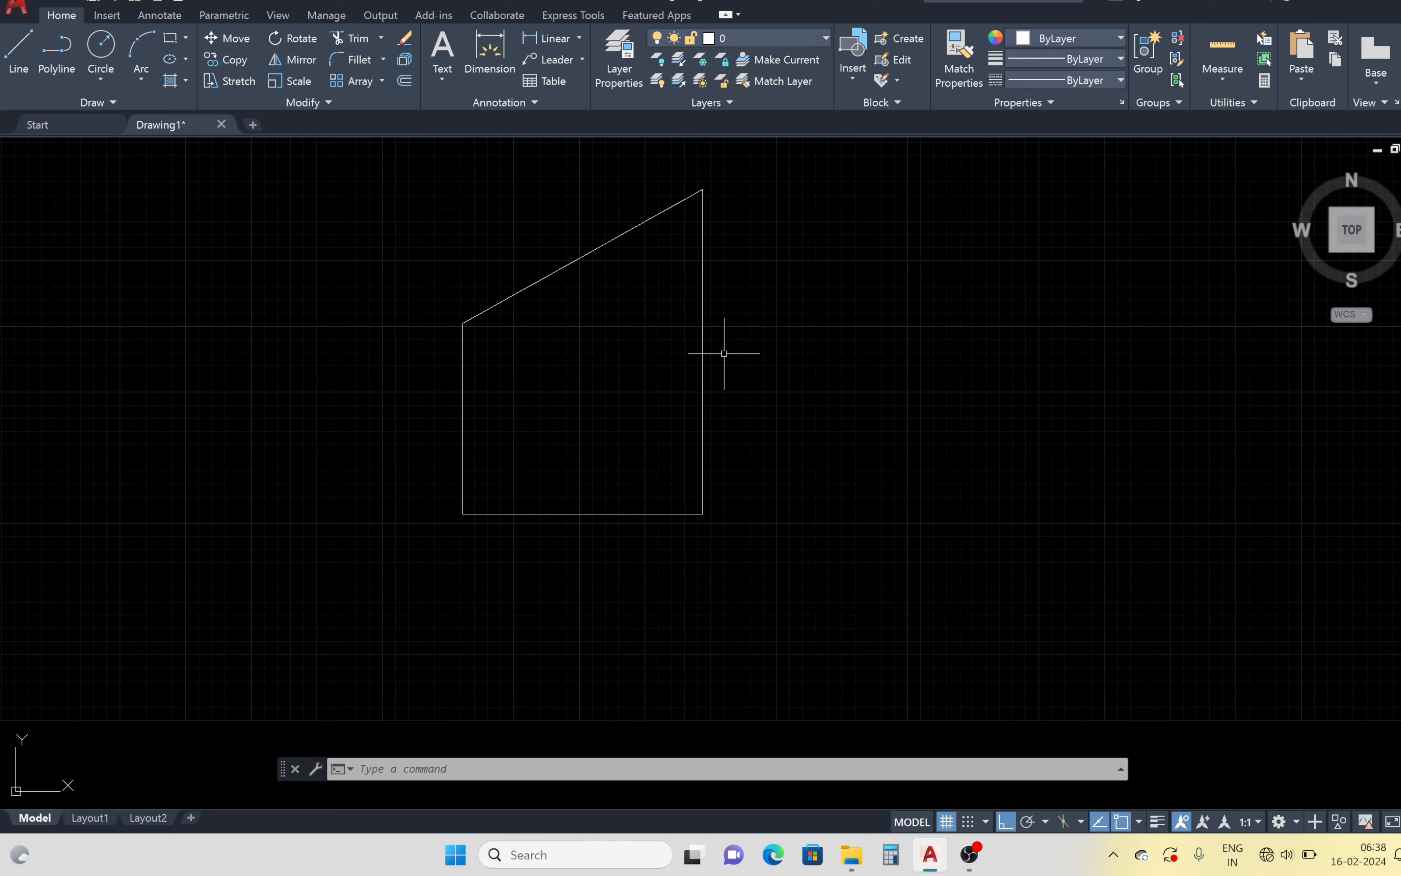
Turn on polar tracking with 30-degree increments and start a test line beside the lower right corner of the outline.
left_click(1027, 823)
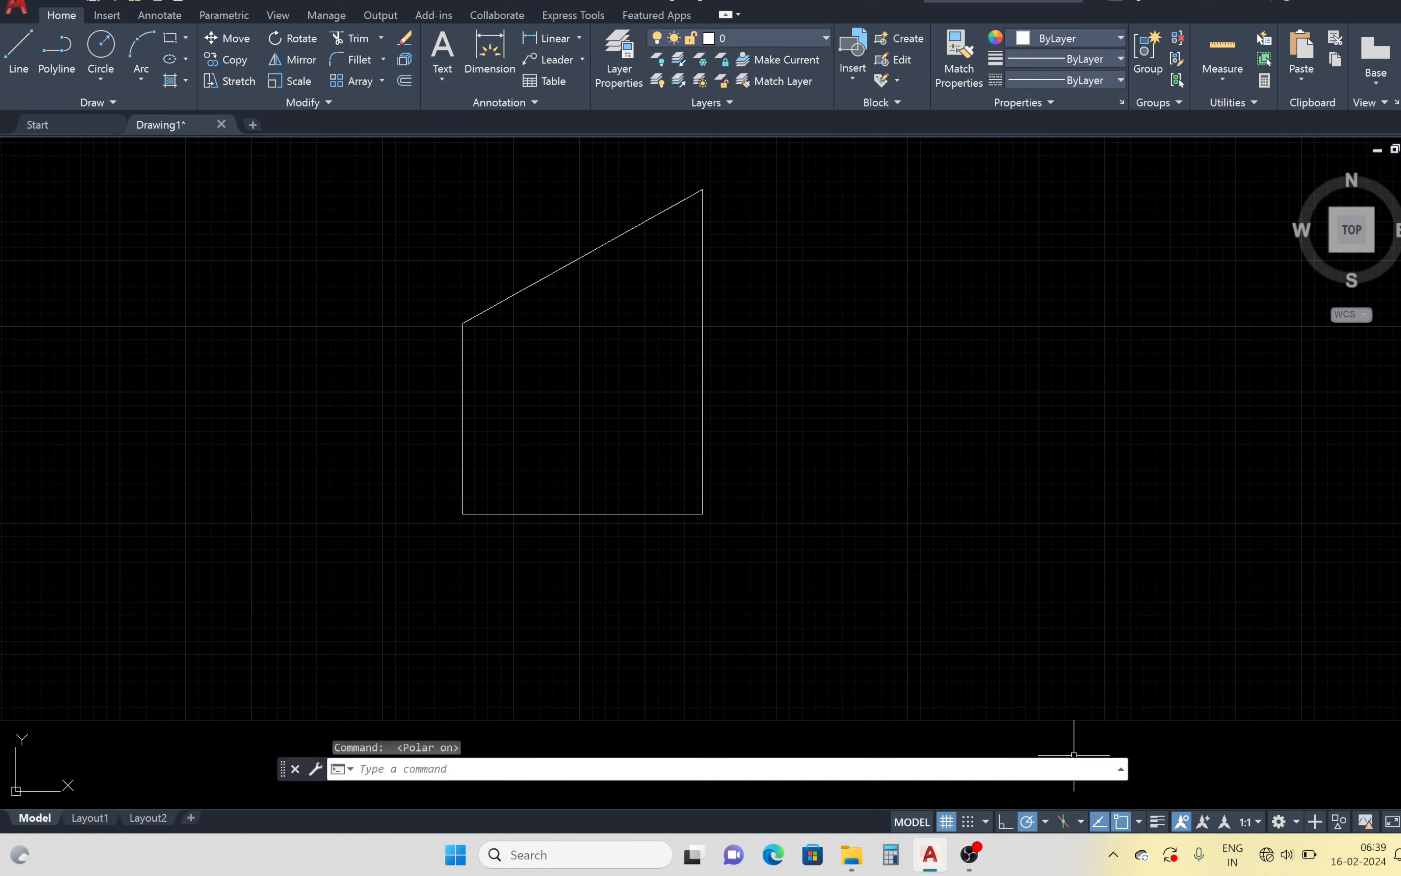
left_click(1045, 822)
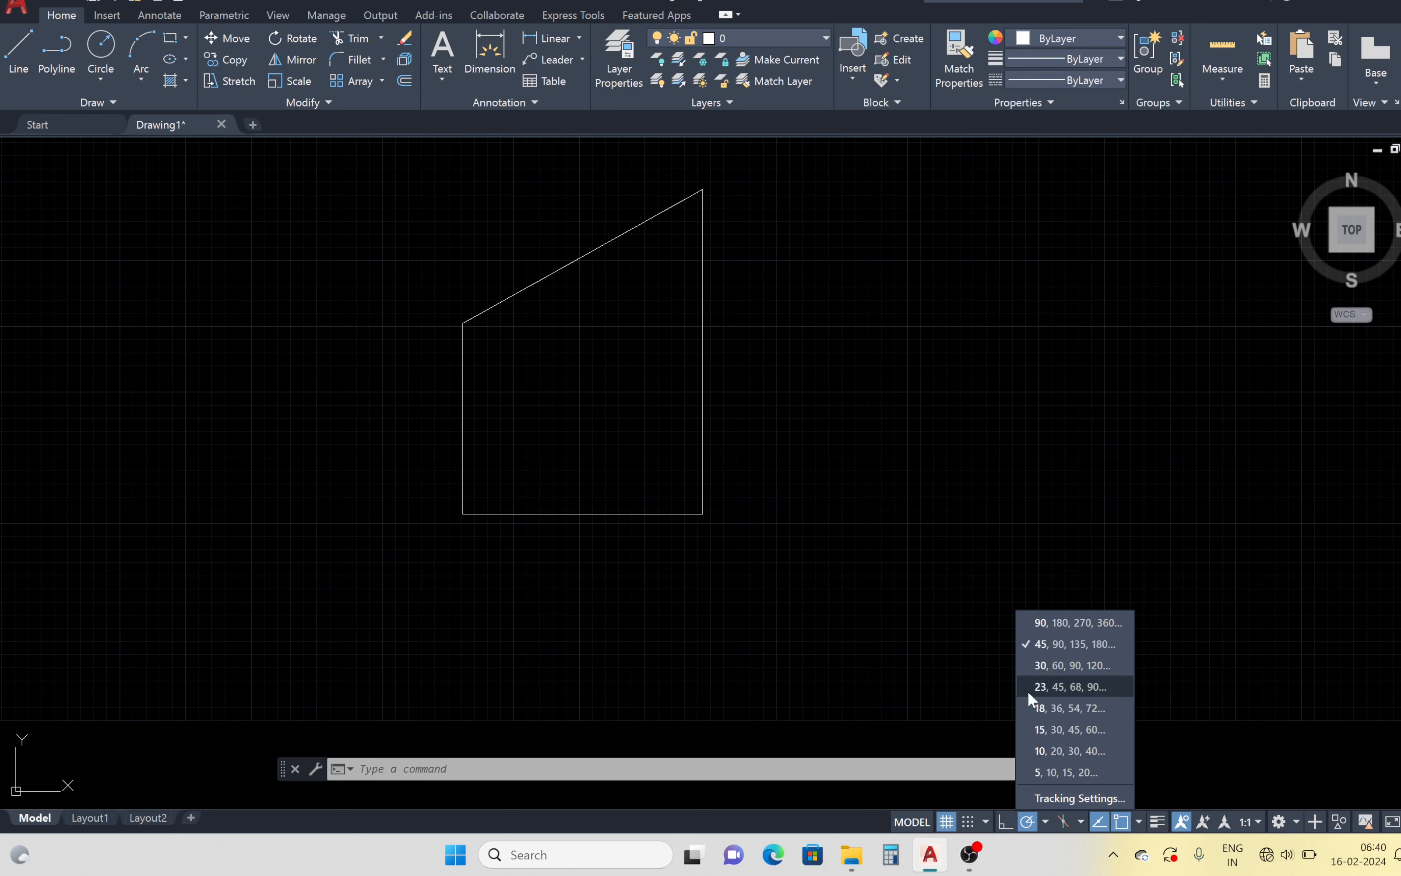
left_click(1026, 666)
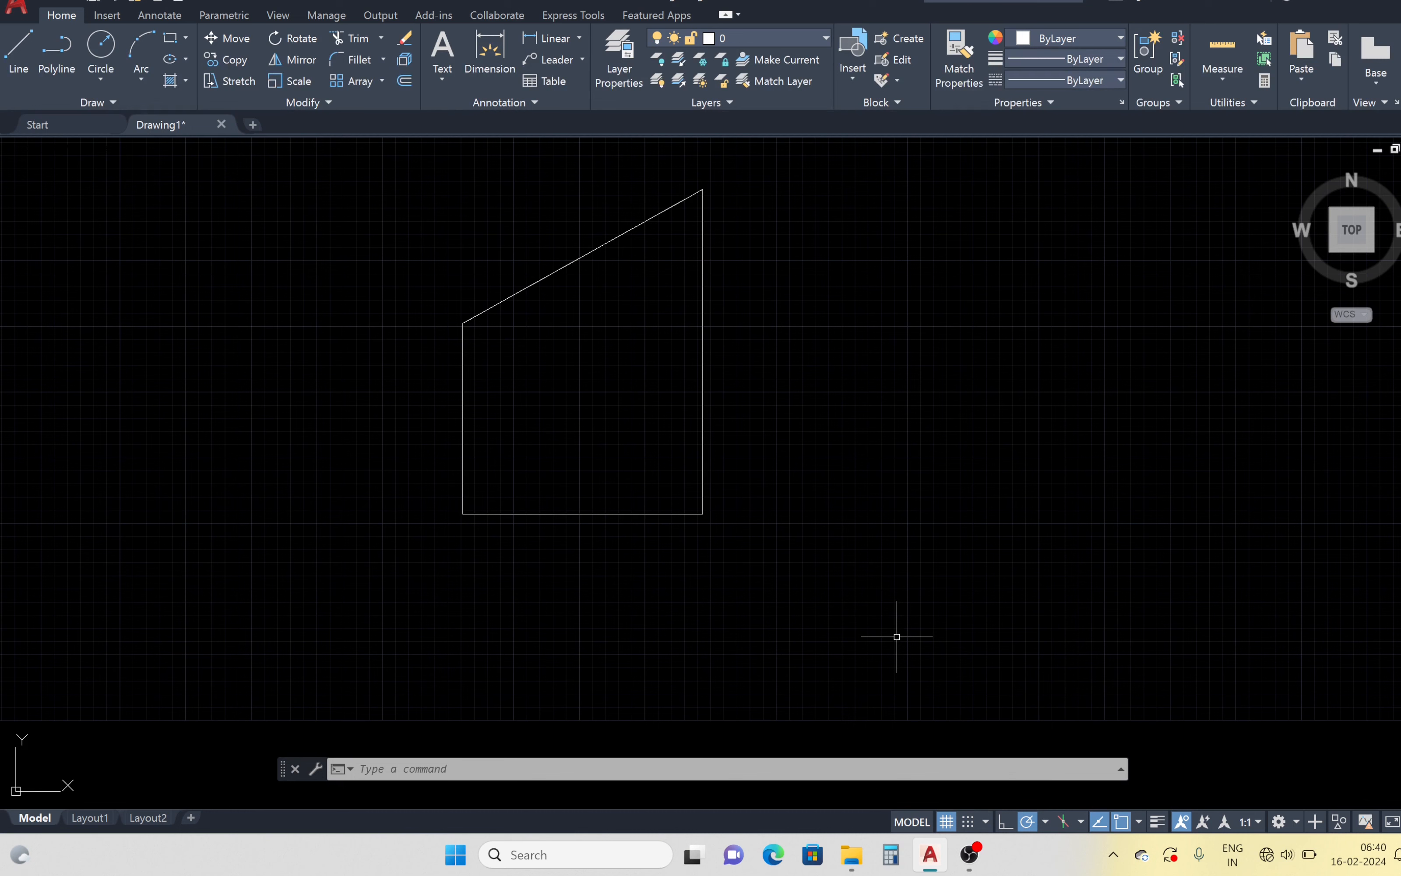
left_click(18, 58)
left_click(778, 521)
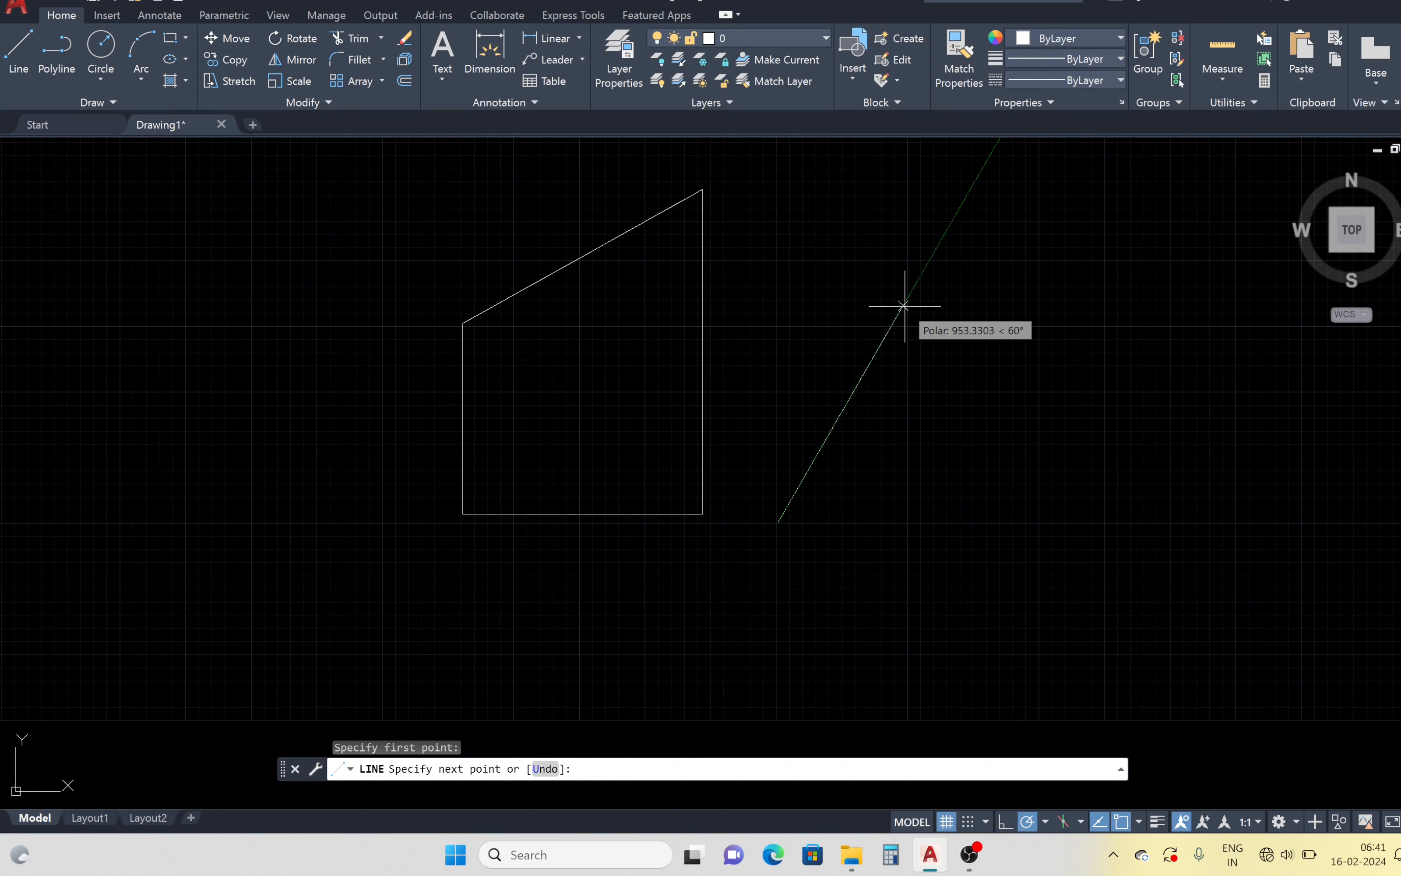
Enable additional angles in the polar tracking settings and add a new angle of 17.5 degrees.
left_click(1045, 821)
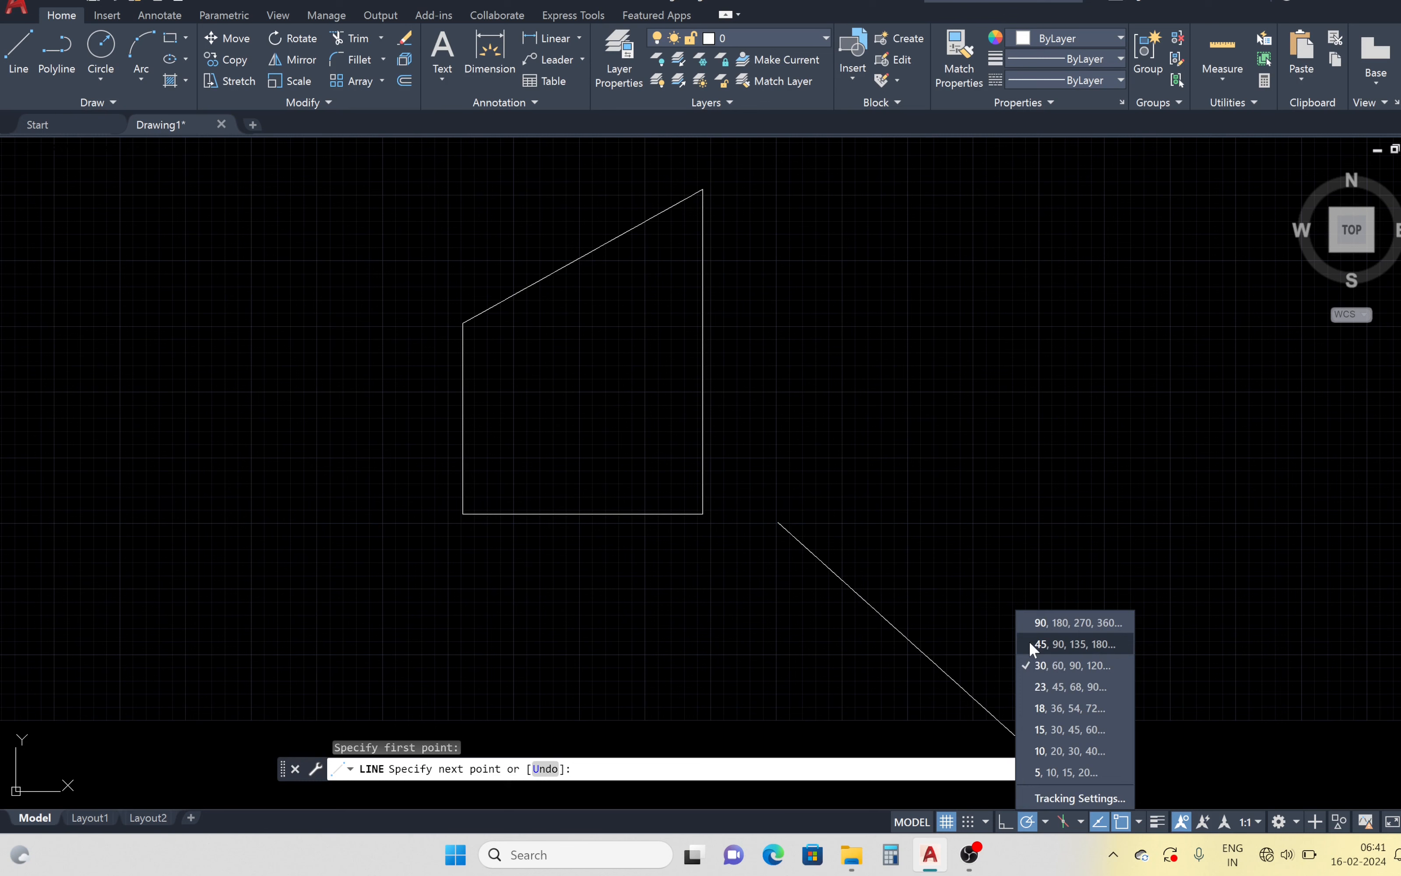
left_click(1045, 796)
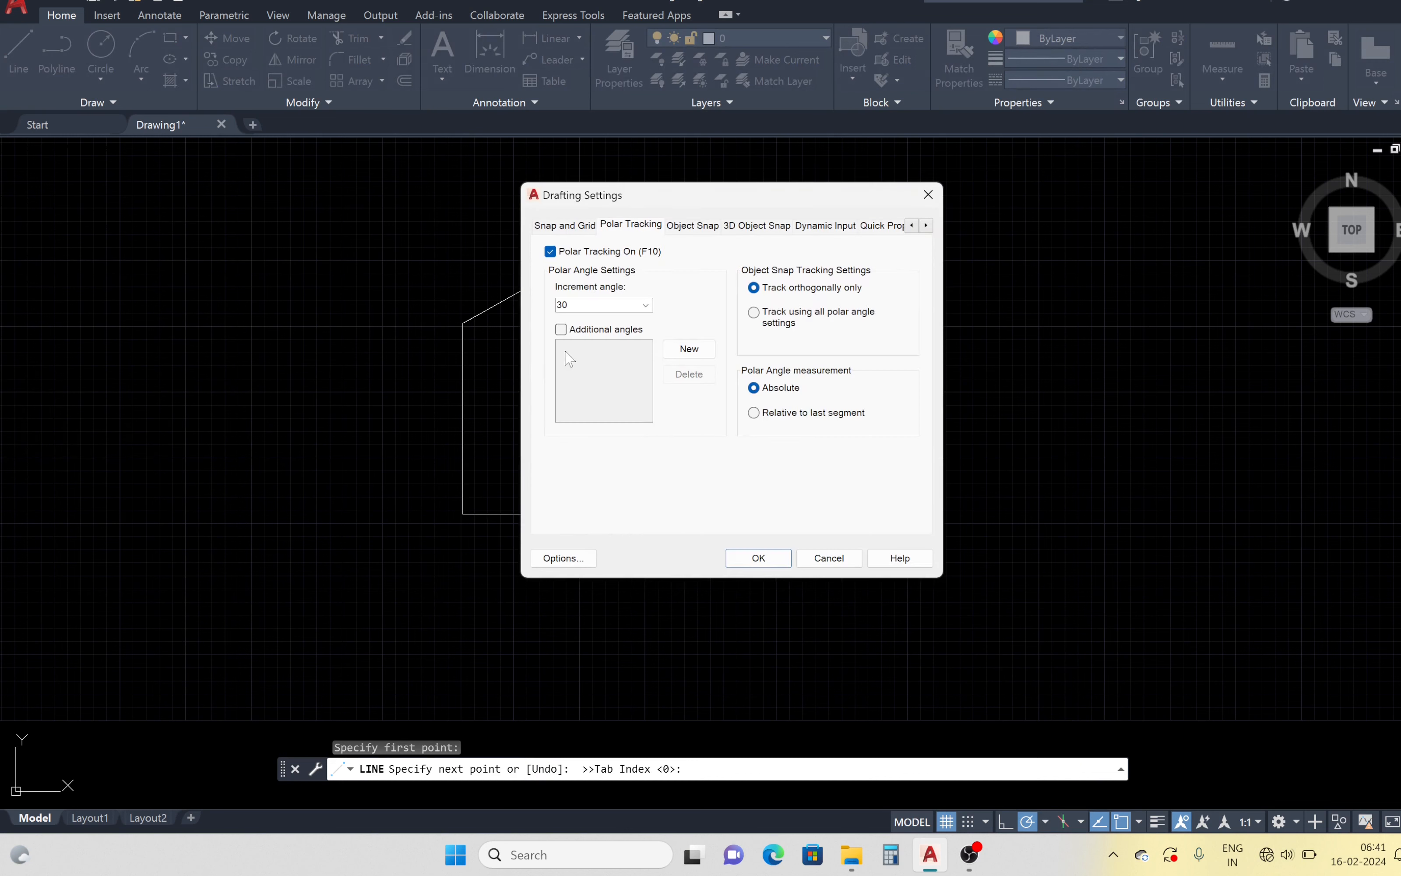
left_click(564, 328)
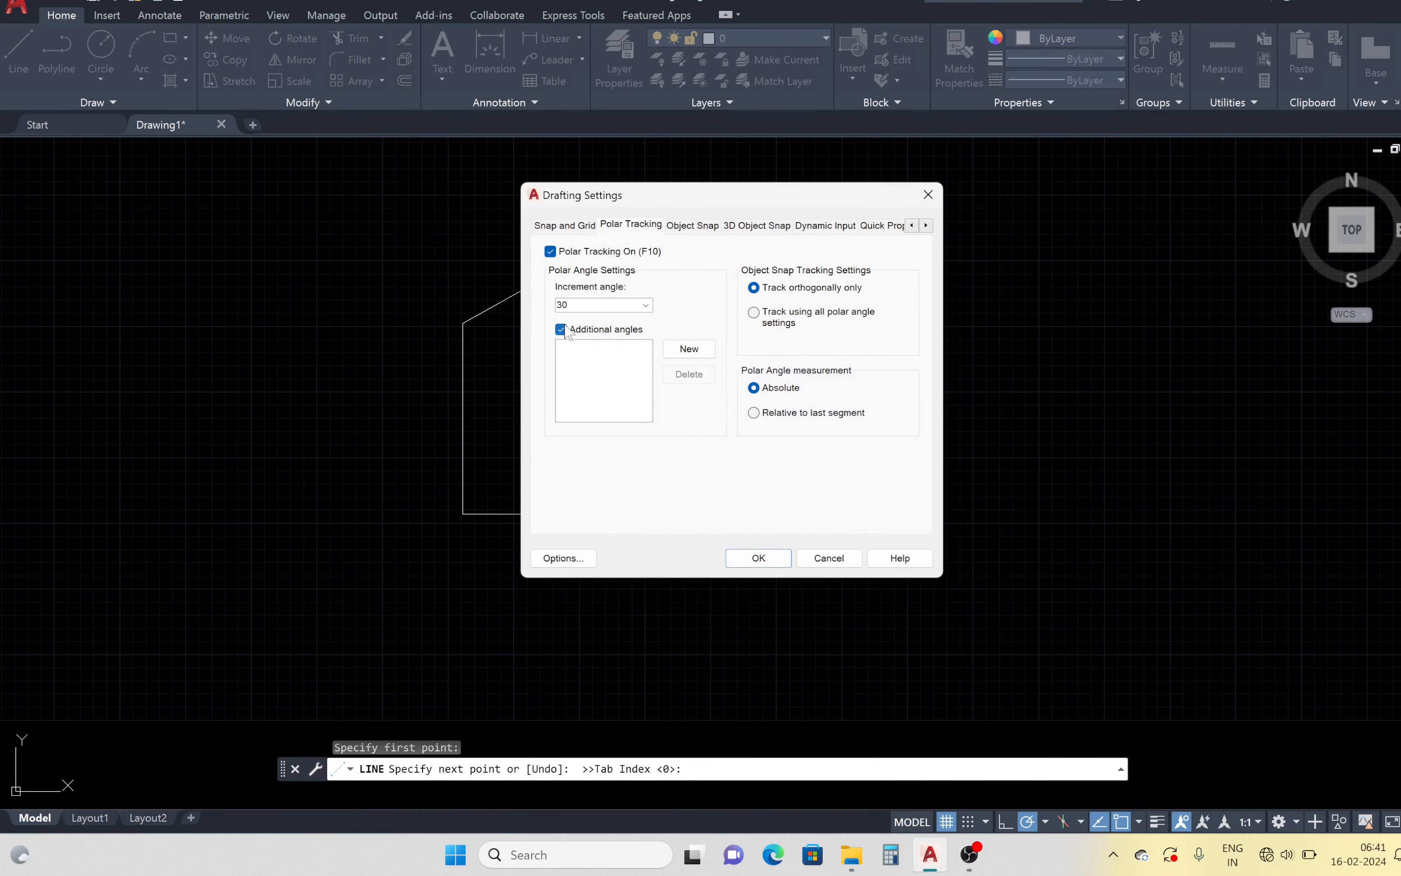
left_click(690, 348)
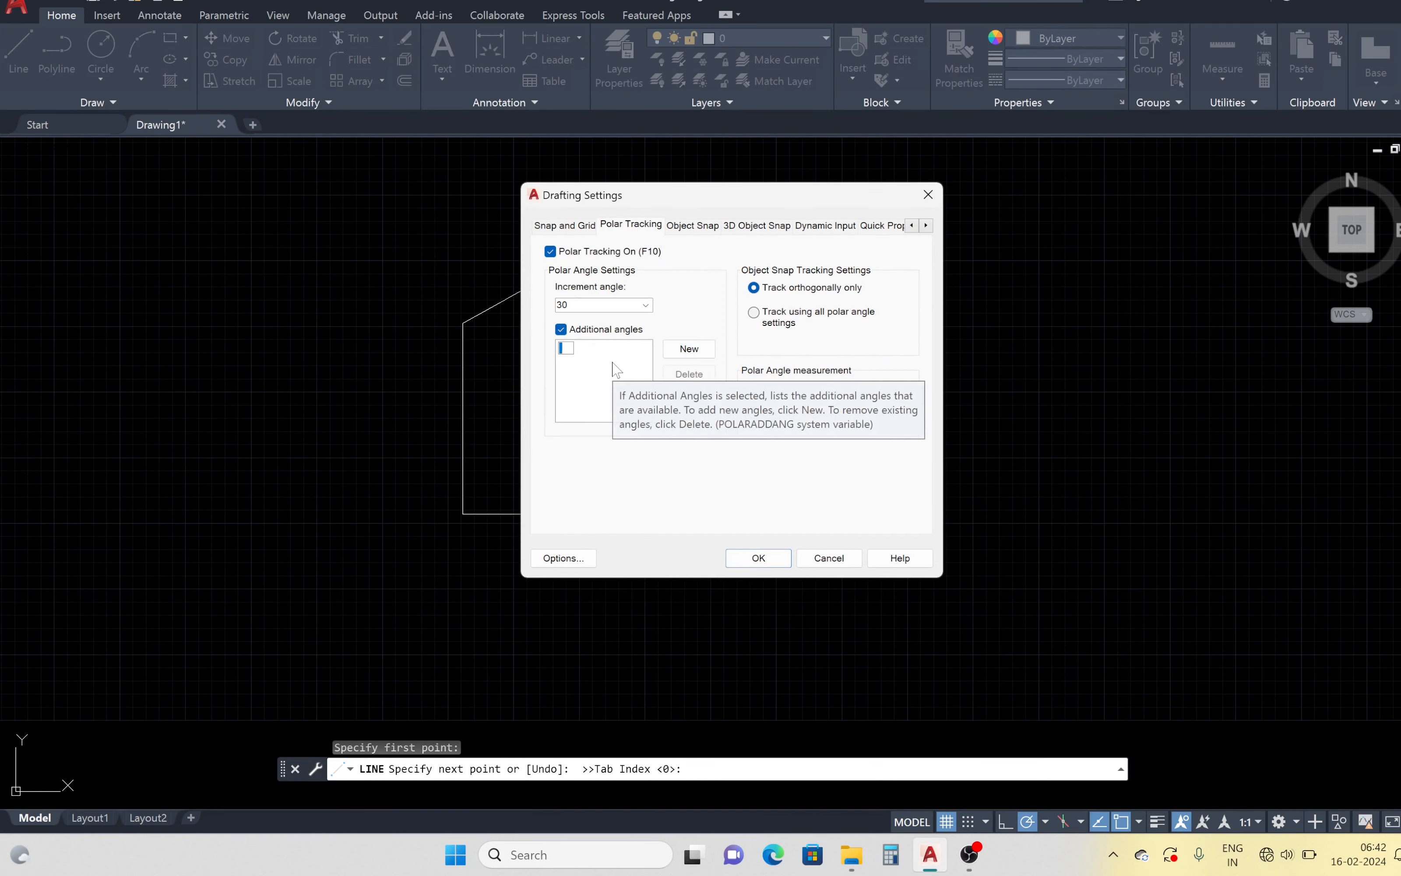
type("17")
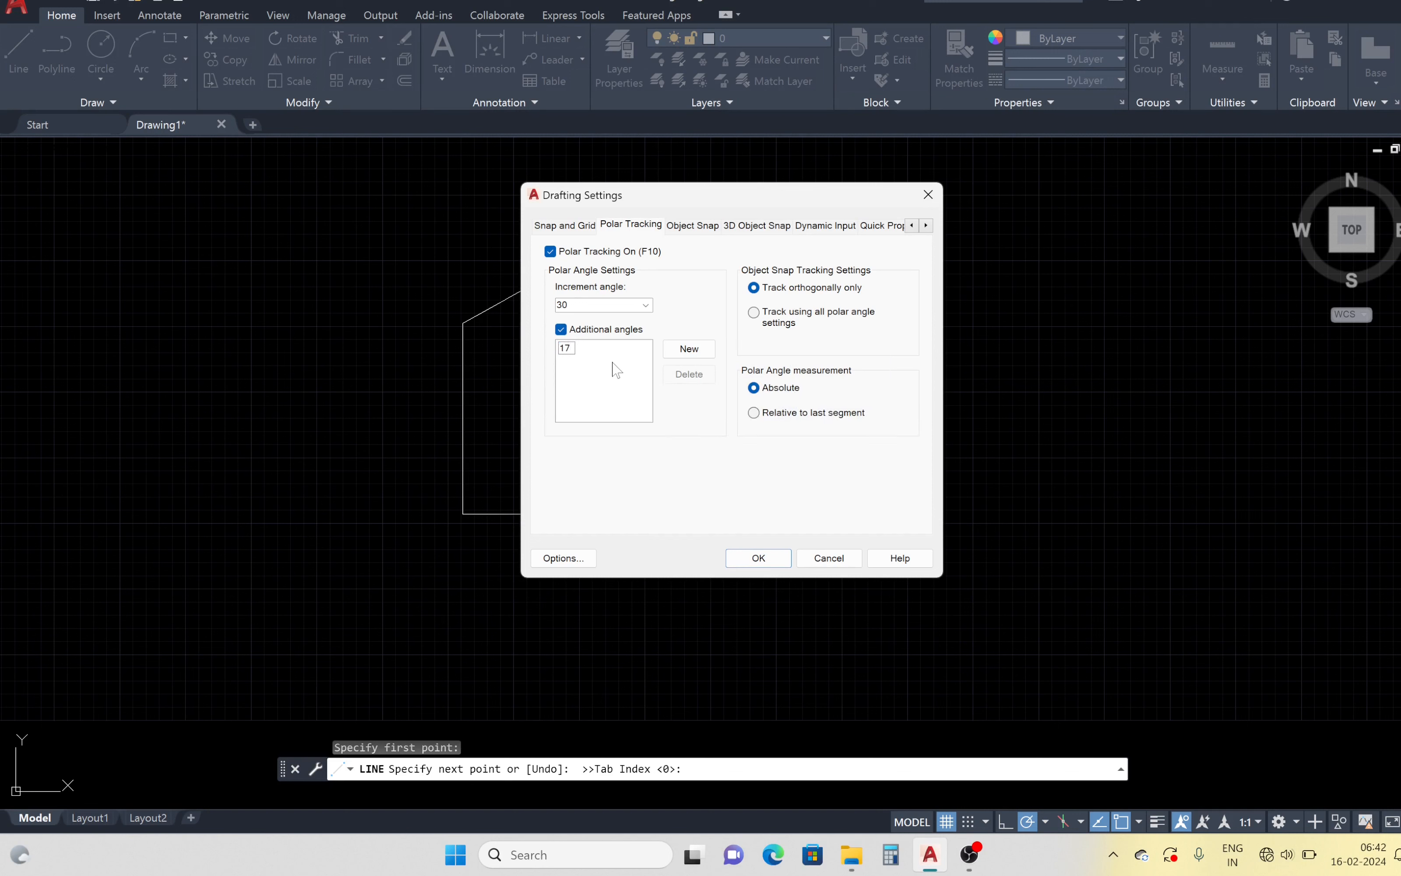
type(".5")
key("Return")
left_click(752, 559)
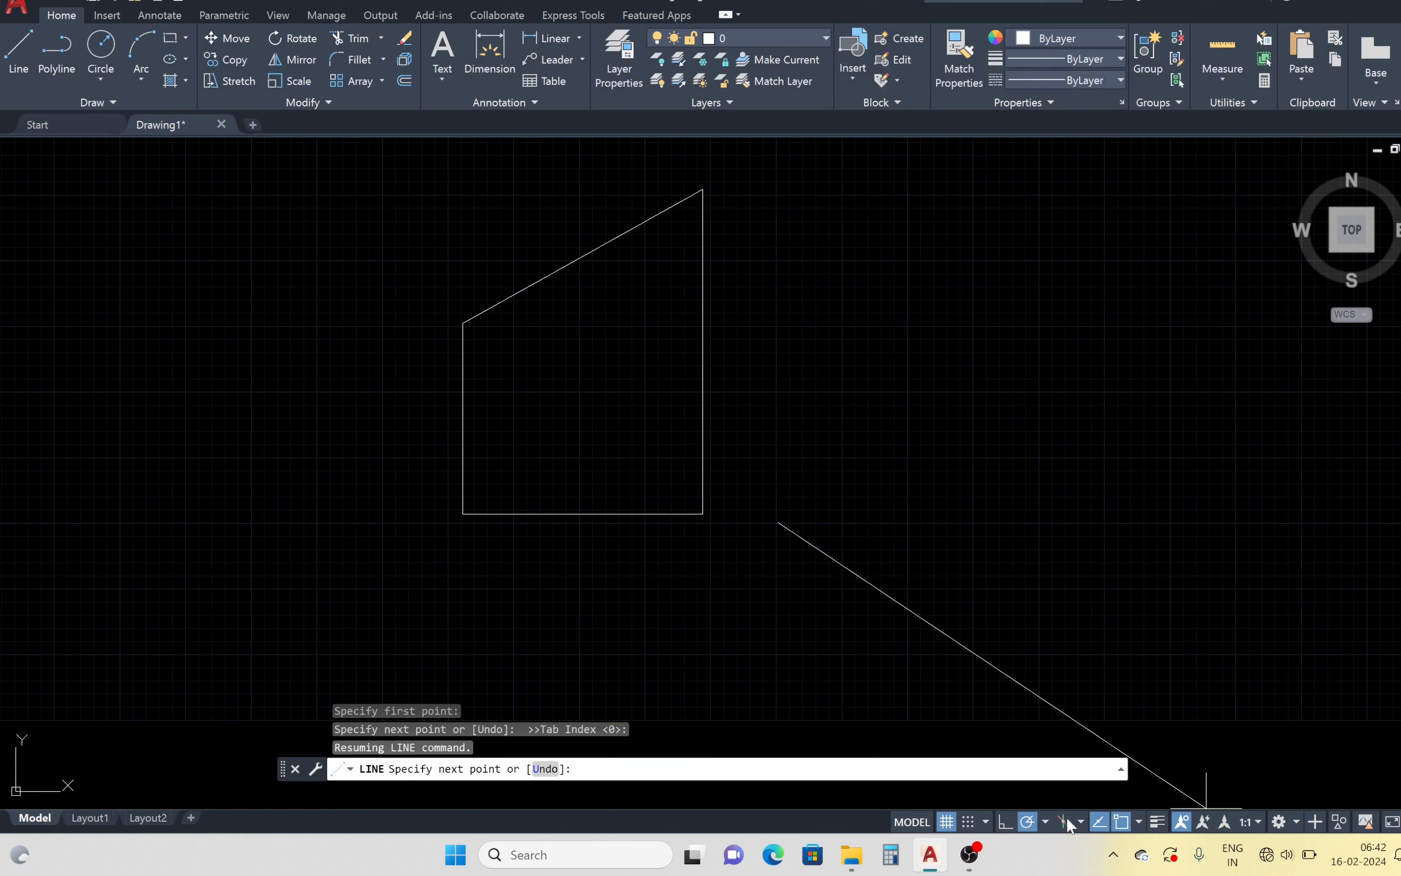
Try to choose the newly added polar increment for tracking, and cancel the unfinished test line.
left_click(1045, 822)
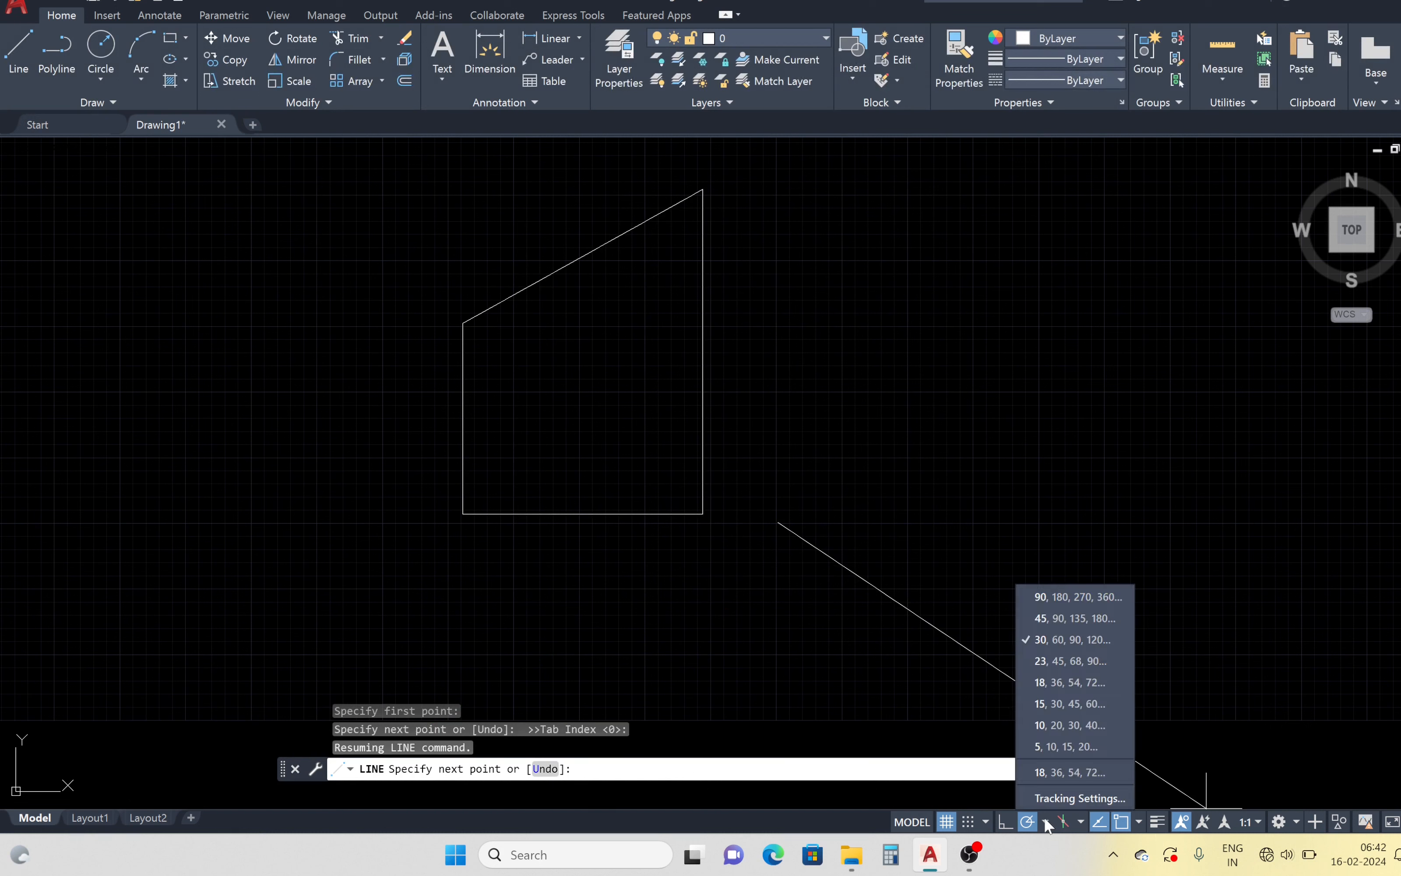
left_click(1052, 771)
key("Escape")
key("Escape")
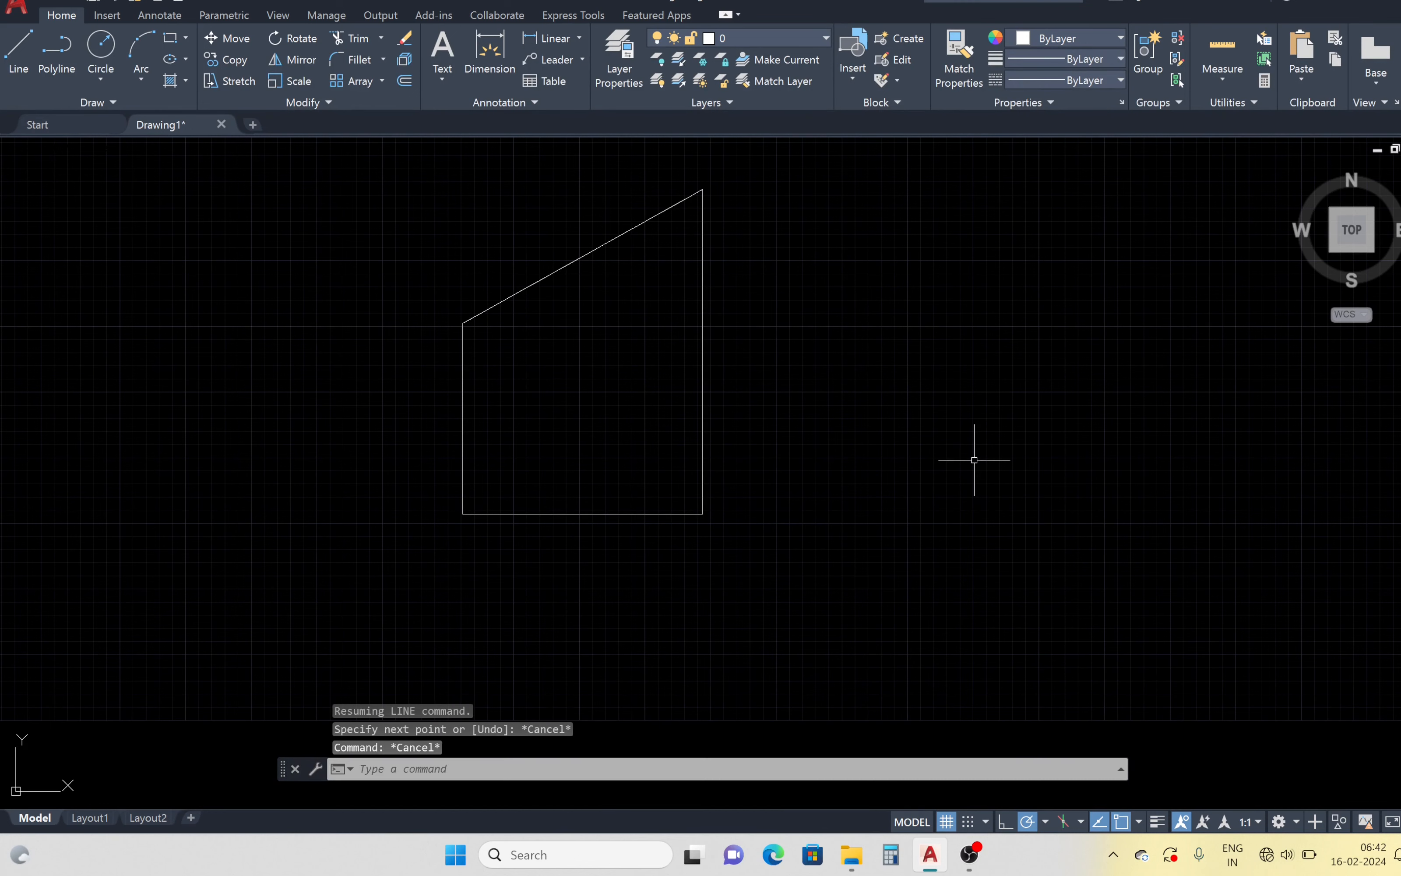
type("limi")
key("Return")
key("Escape")
Set the angle precision in the drawing units to two decimal places (0.00).
type("units")
key("Return")
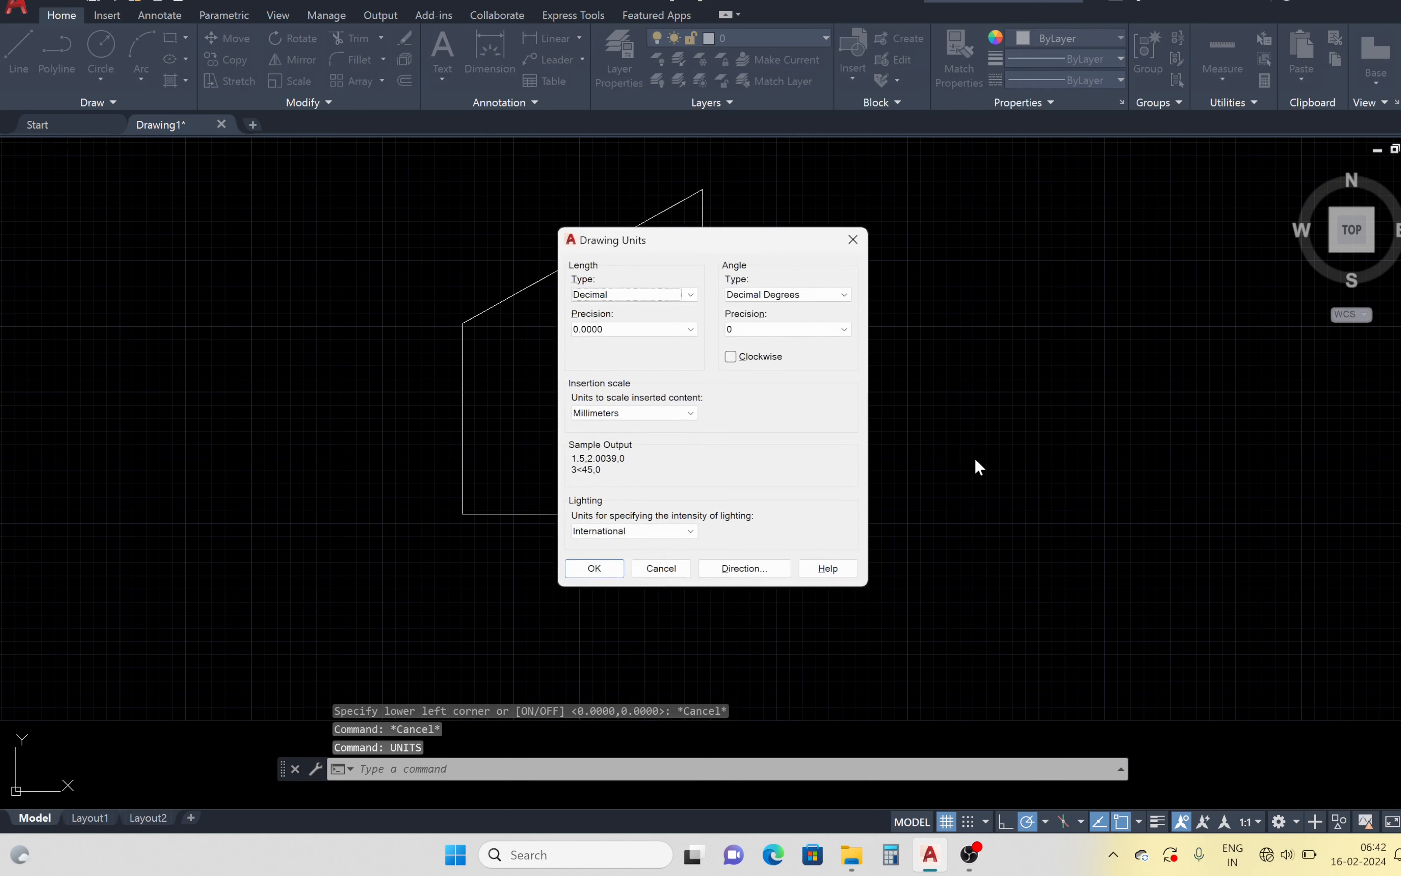
left_click(816, 330)
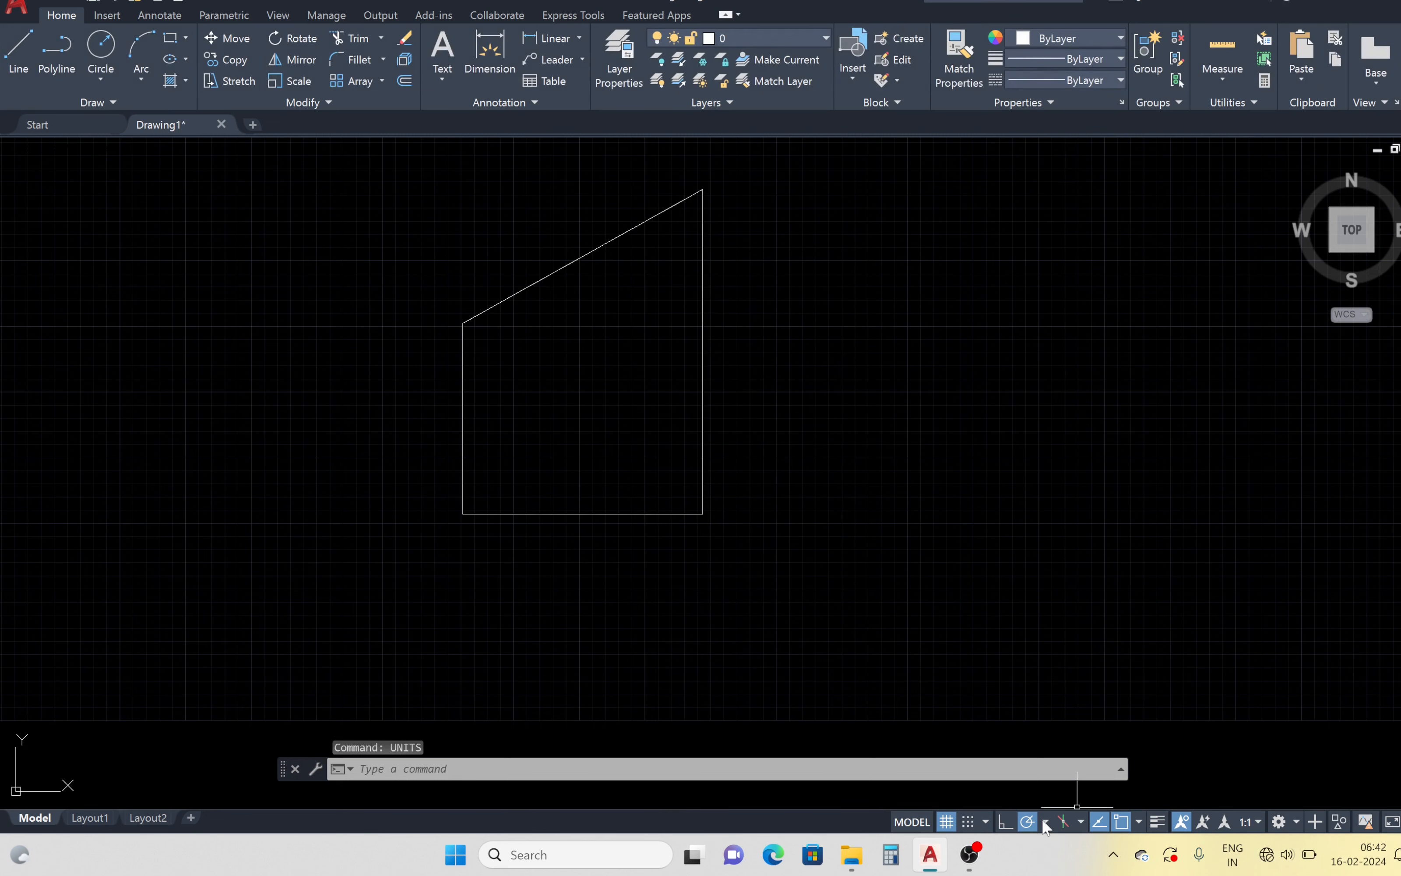
Set the polar tracking increment to 17.5 degrees and draw a horizontal line starting near the outline's lower right corner.
left_click(1045, 822)
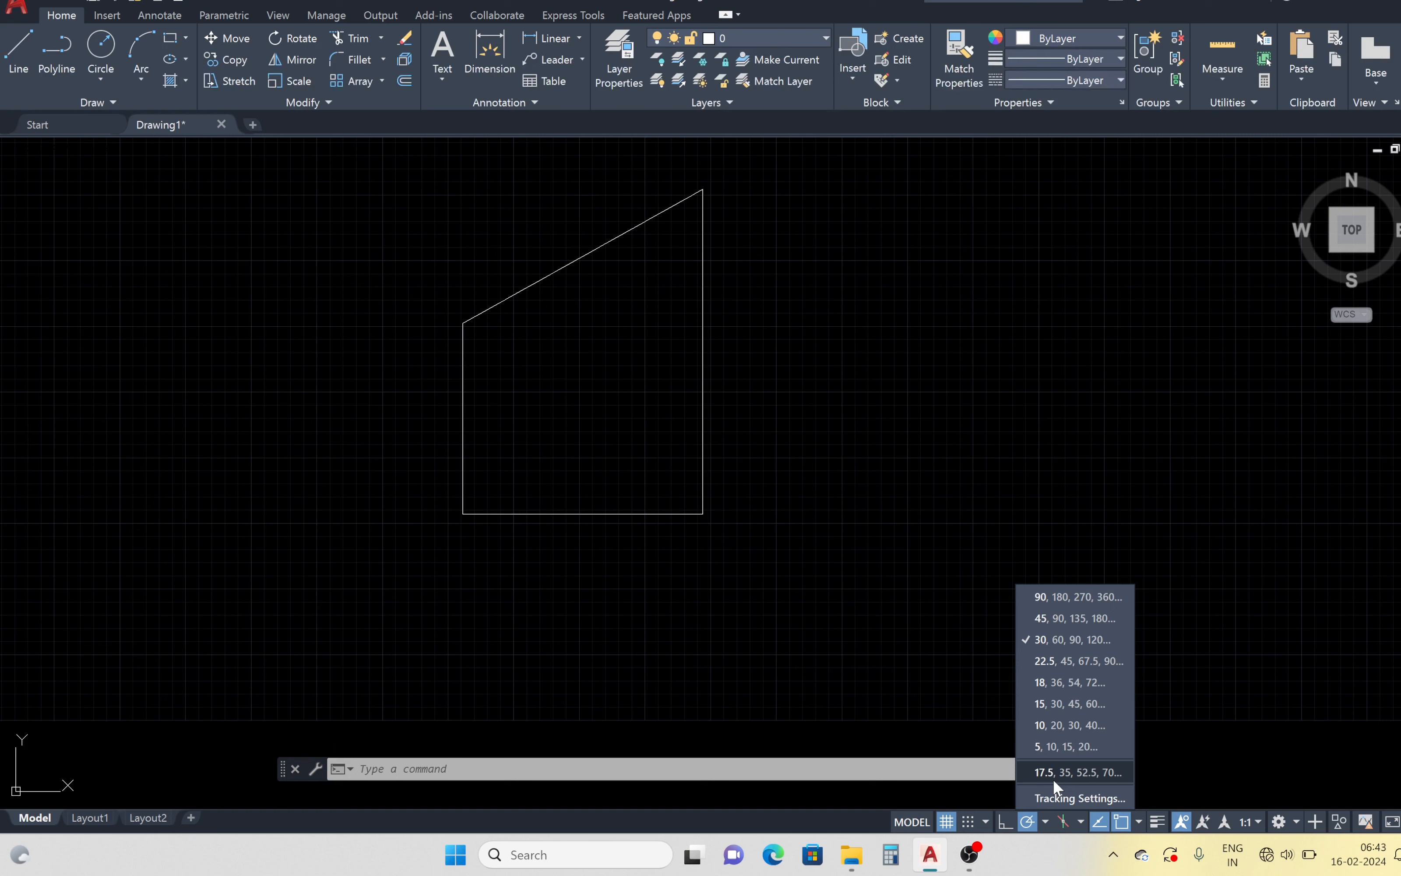
left_click(1052, 779)
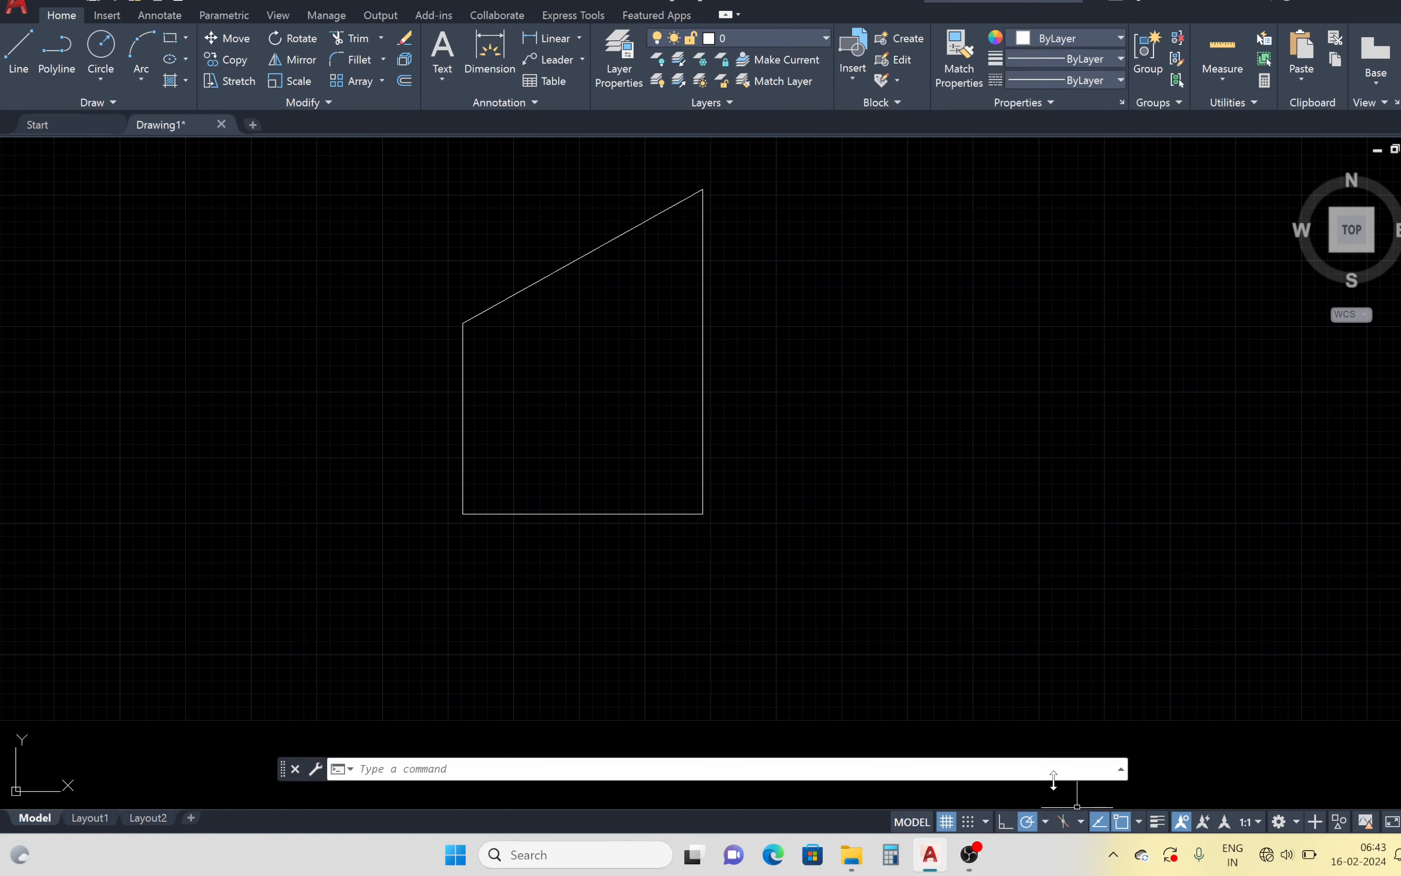
type("l")
key("Return")
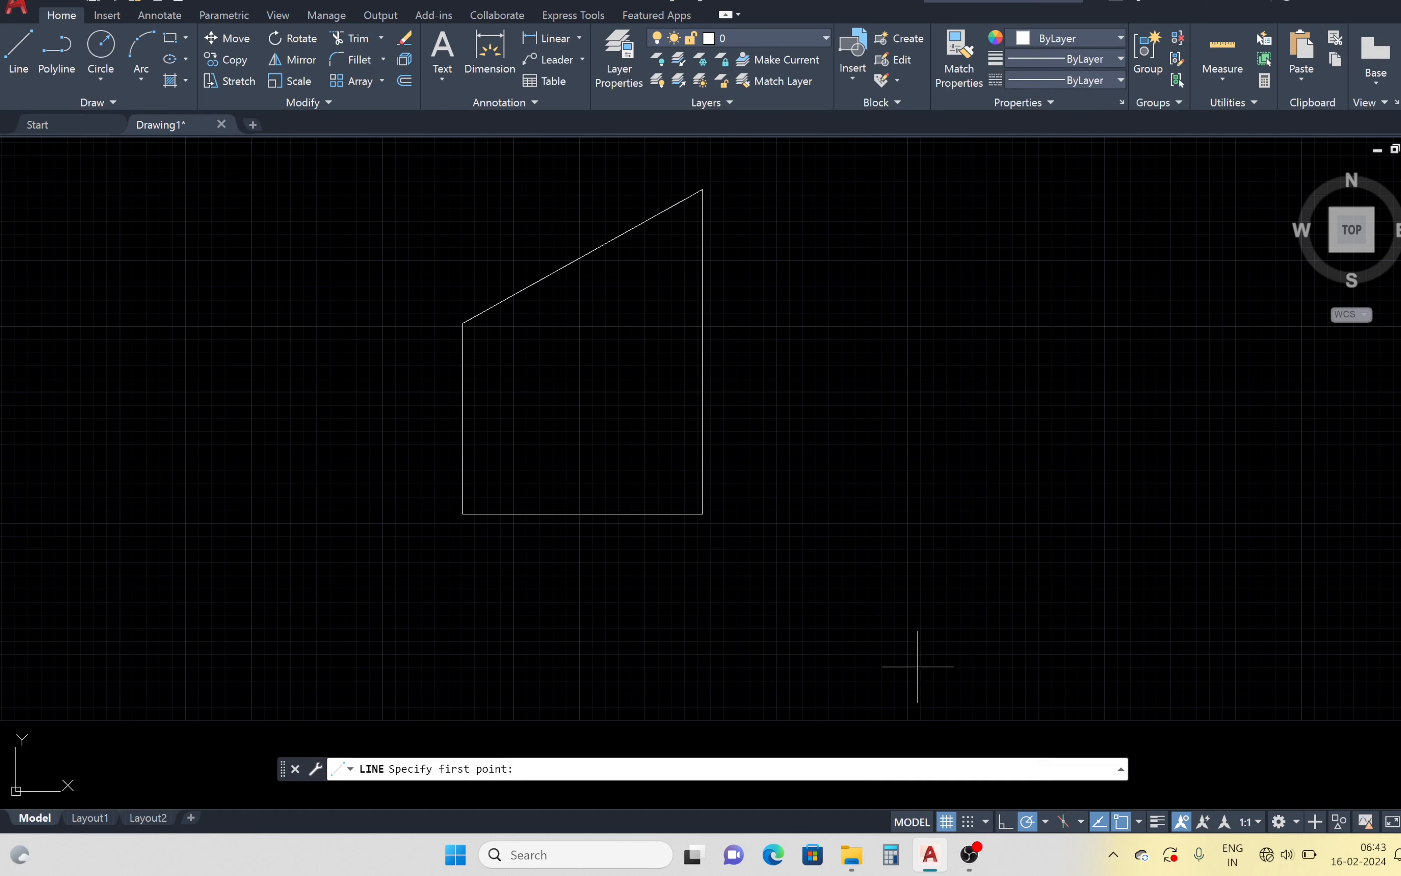
left_click(776, 525)
left_click(1052, 525)
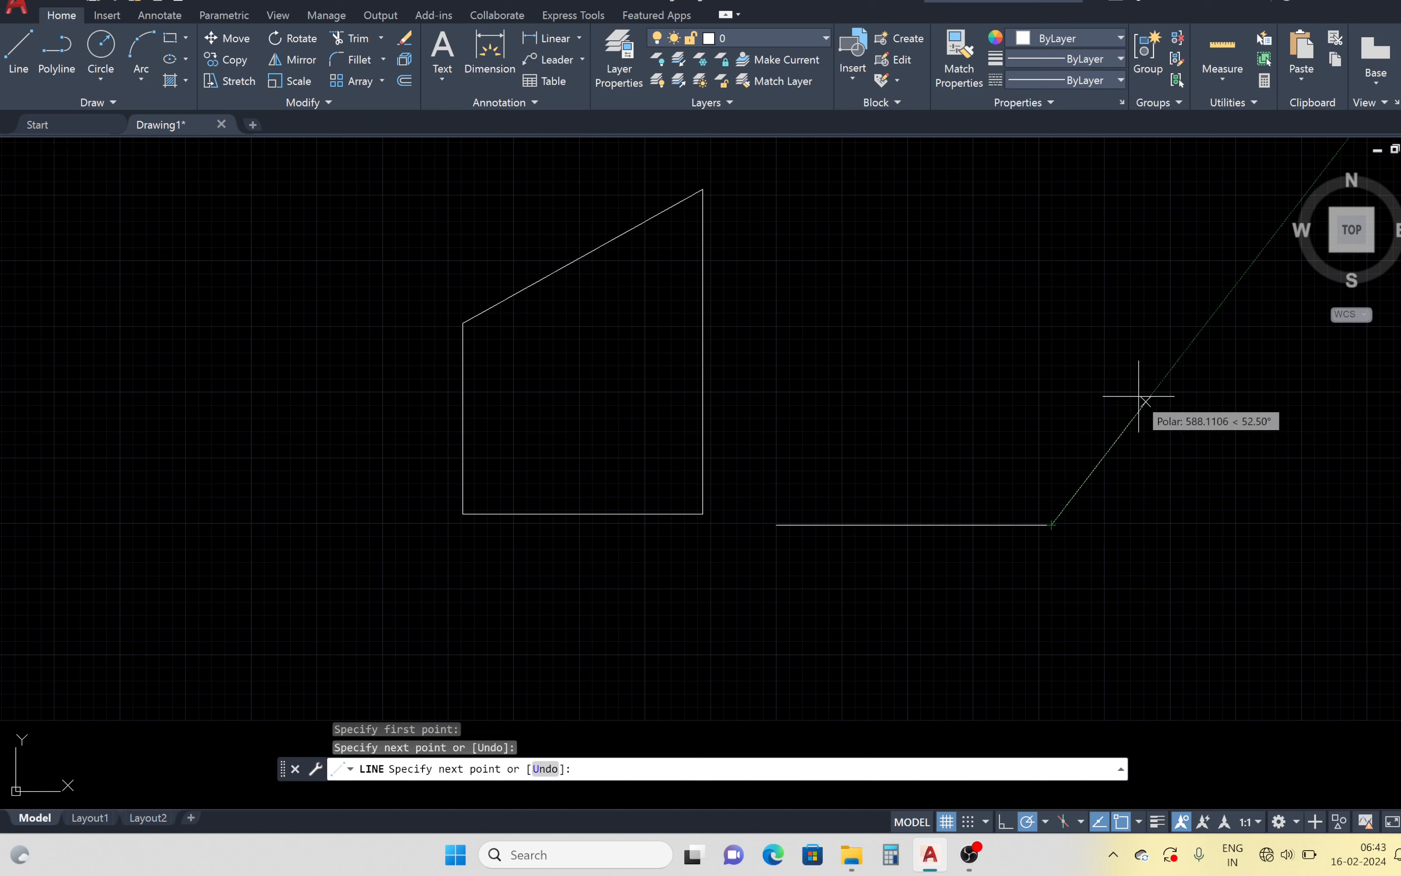